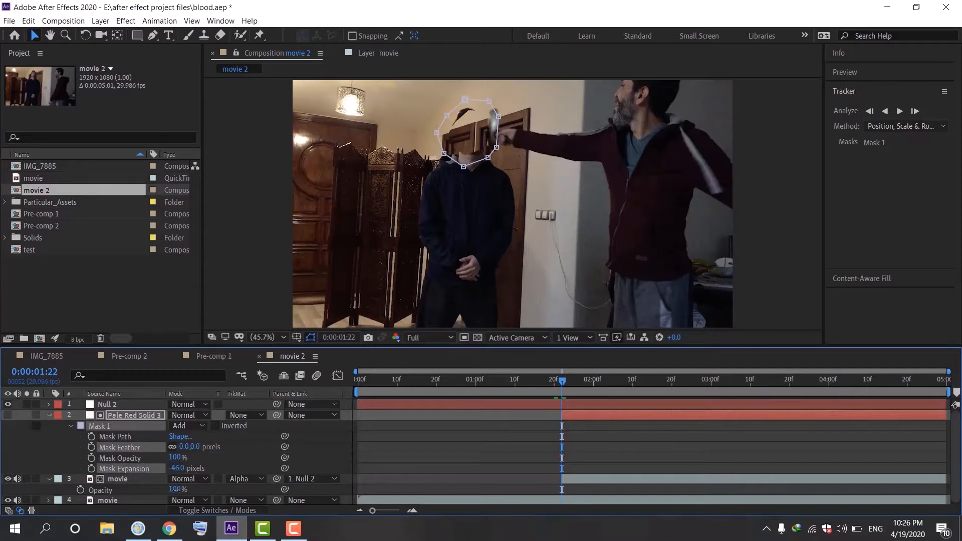
Step: Reshape the head mask by moving its upper-right vertex up and to the left
left_click(486, 136)
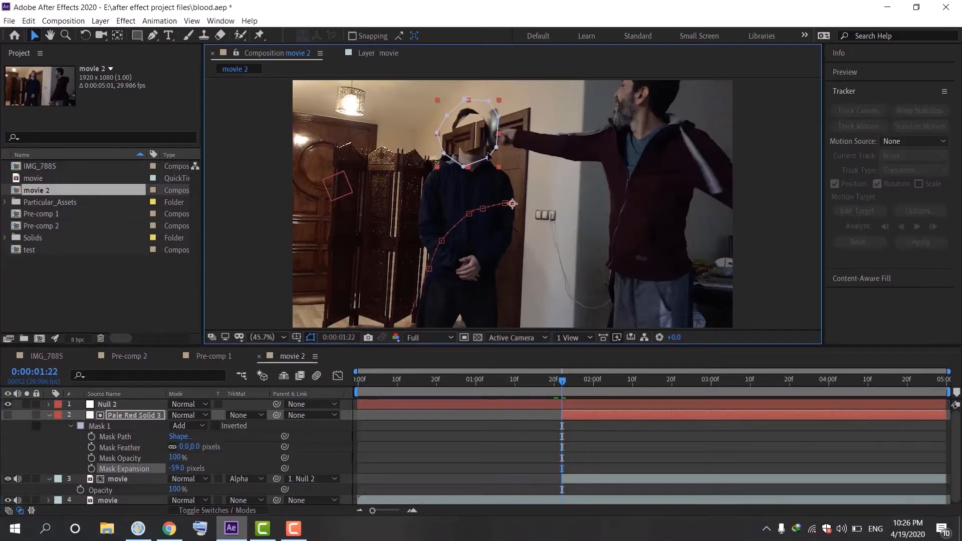
key("ctrl+z")
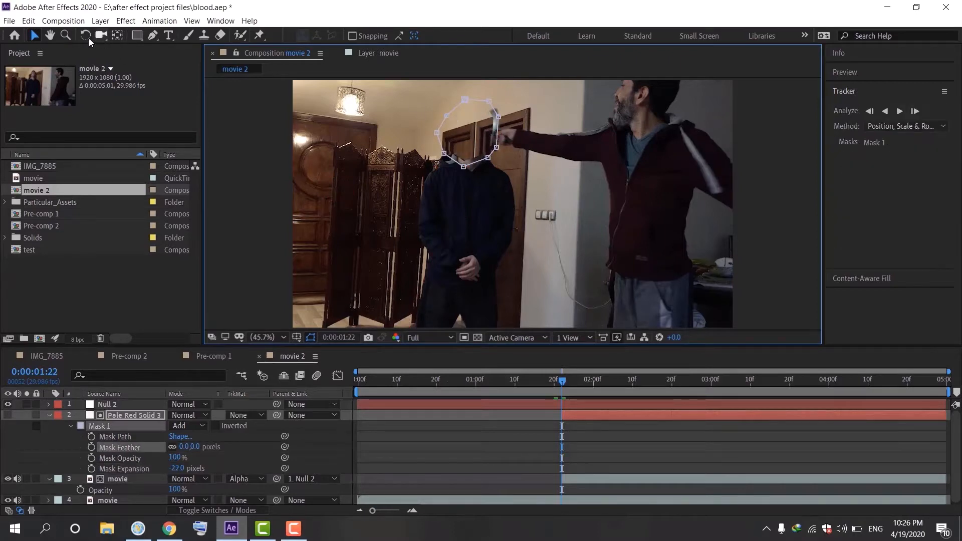
mouse_move(498, 117)
left_mouse_down()
mouse_move(487, 123)
mouse_move(481, 110)
left_mouse_up()
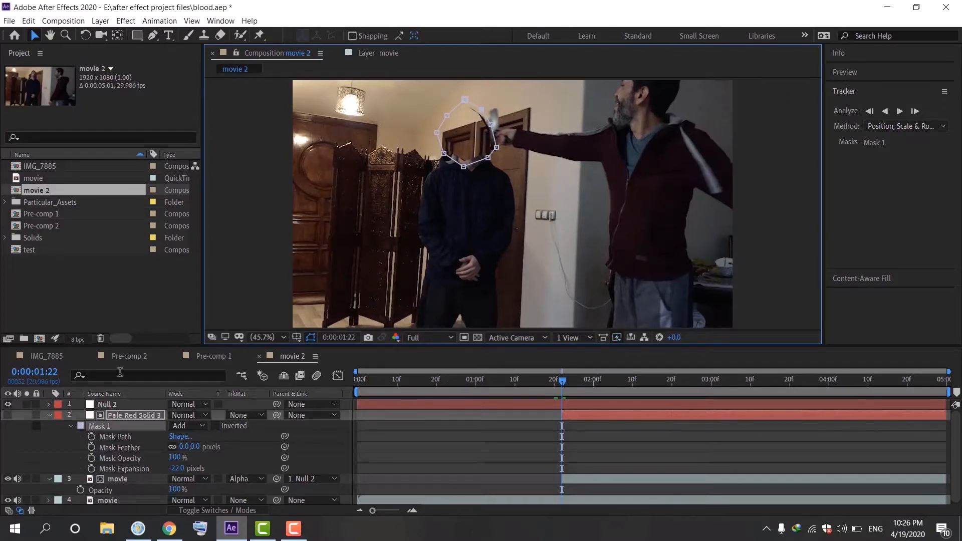
Step: Set the solid's Mask Expansion to 0 pixels at 0:00:01:22
left_click(175, 468)
left_click(176, 468)
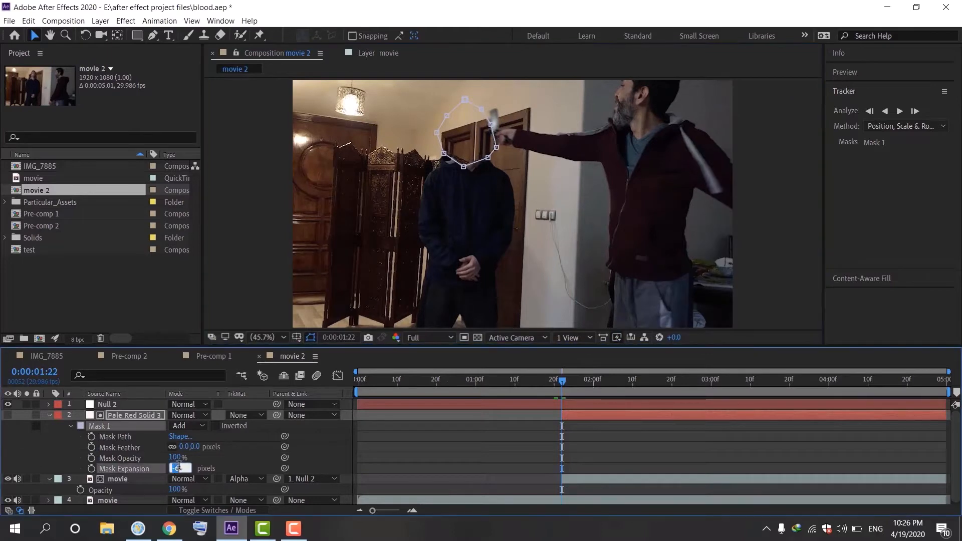
type("0")
left_click(225, 458)
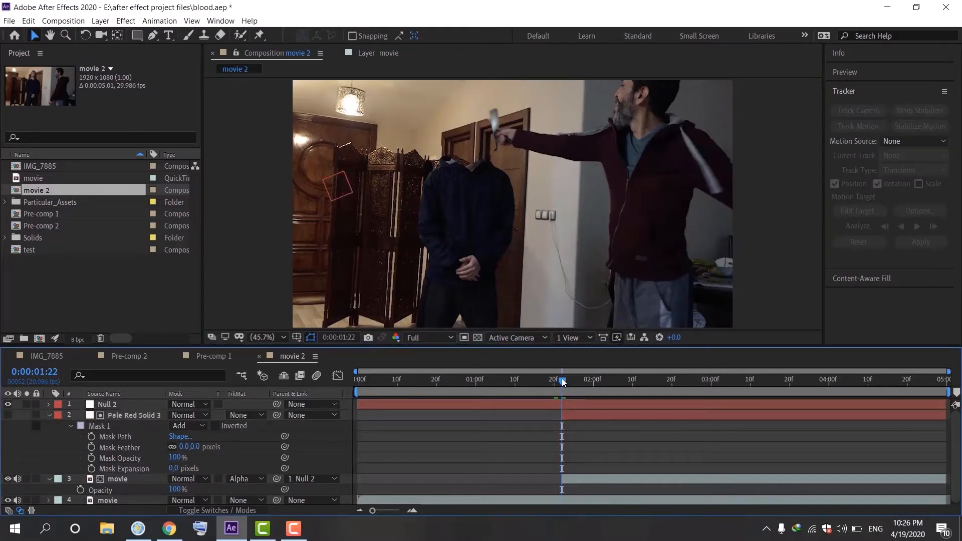
Step: At 0:00:01:26, set the Mask Expansion to -9 pixels
left_click_drag(563, 383, 579, 401)
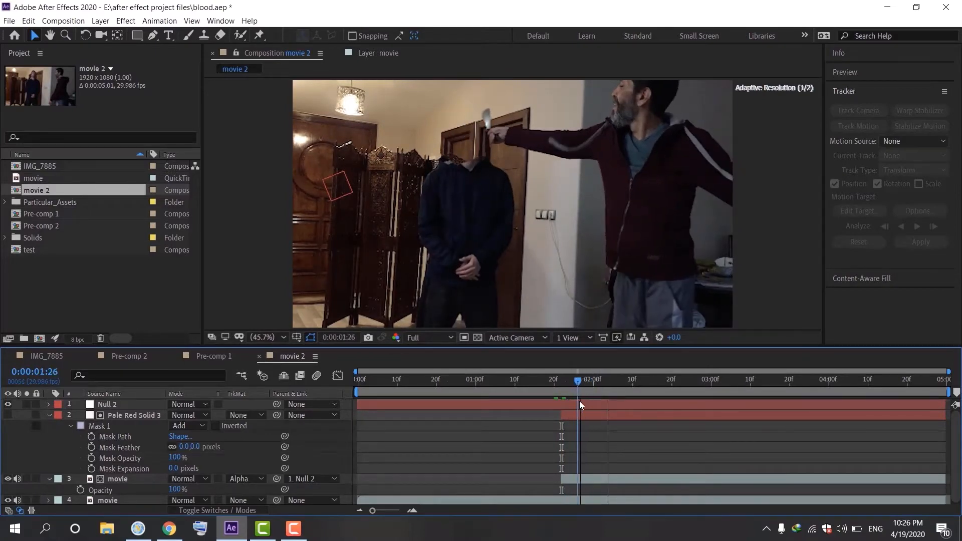
left_click(176, 468)
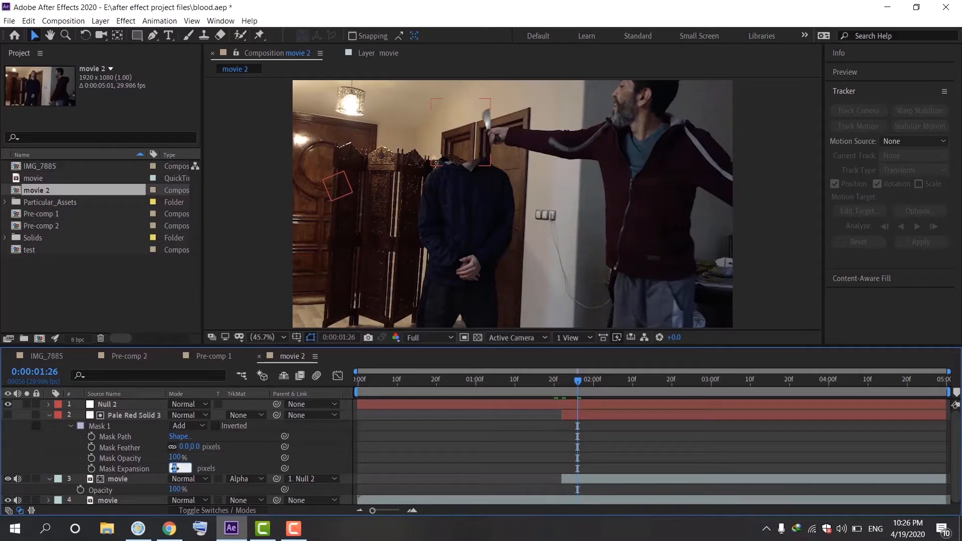
type("-5")
key("Return")
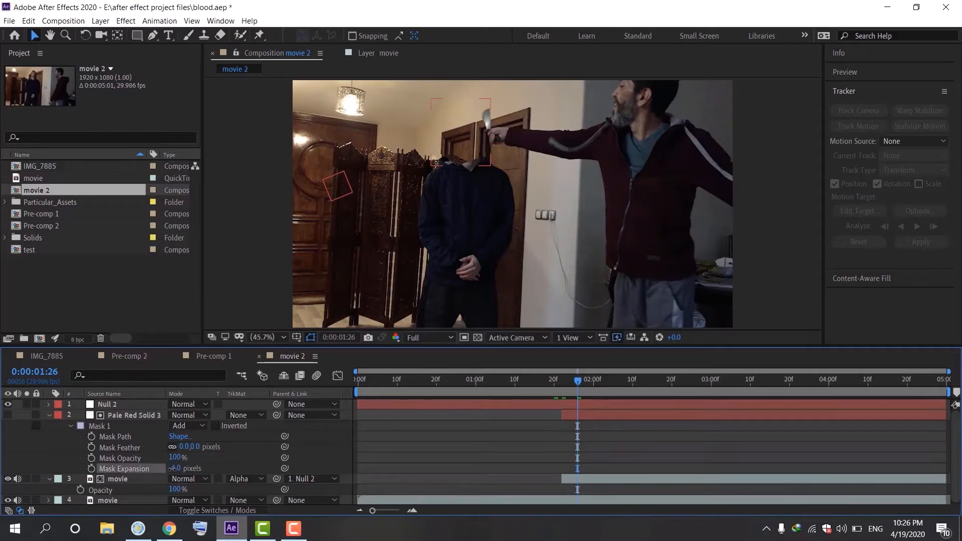
left_click(175, 469)
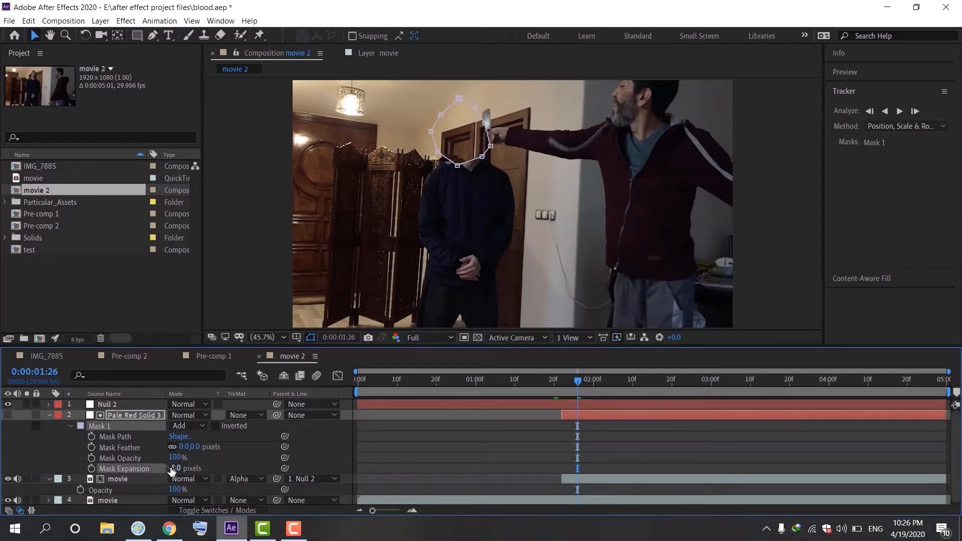
left_click(185, 468)
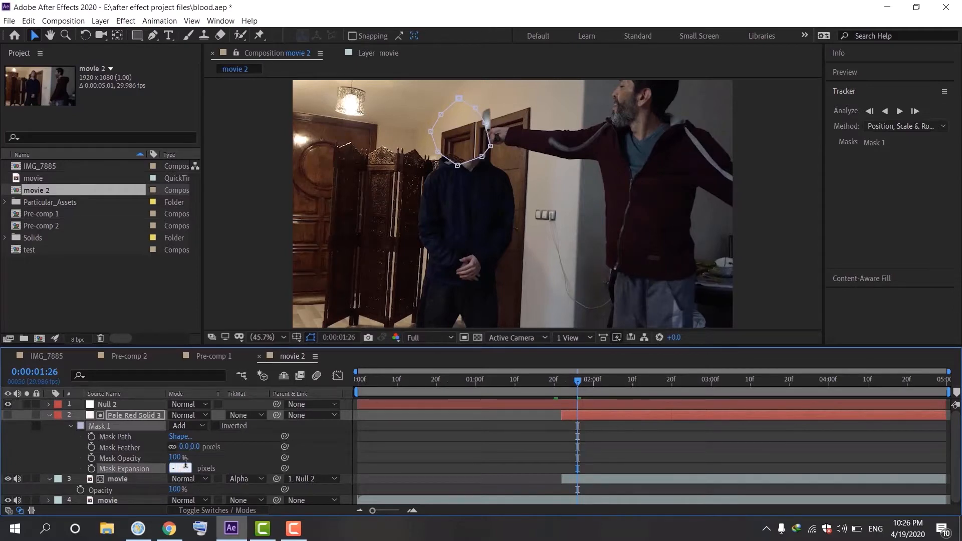
left_click(235, 467)
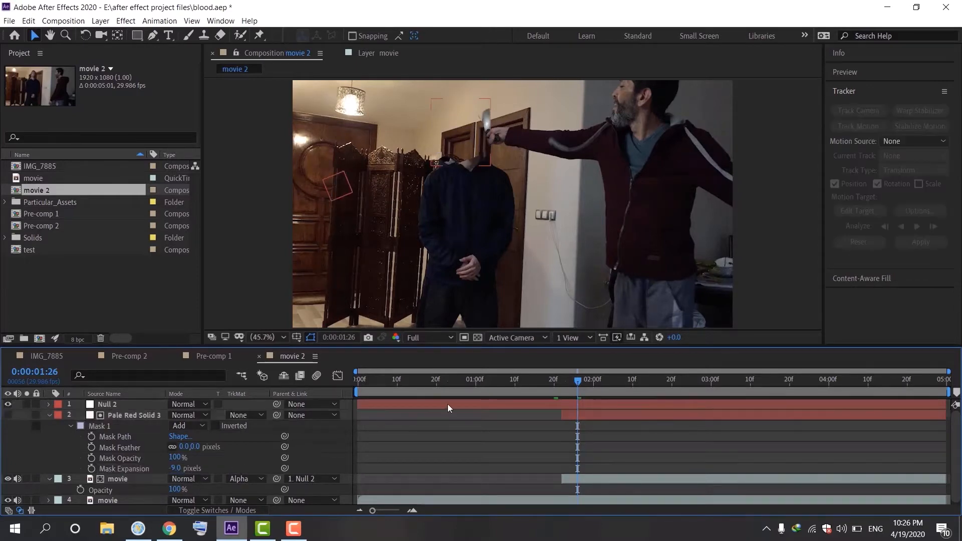
Step: At 0:00:01:22, add a new solid layer with default settings and trim its start to the playhead
left_click_drag(575, 381, 711, 443)
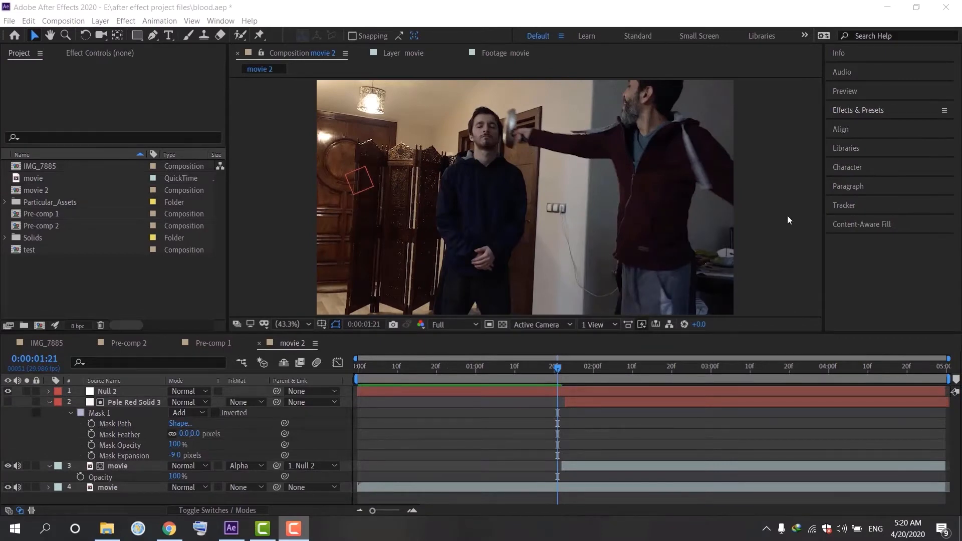
left_click(560, 370)
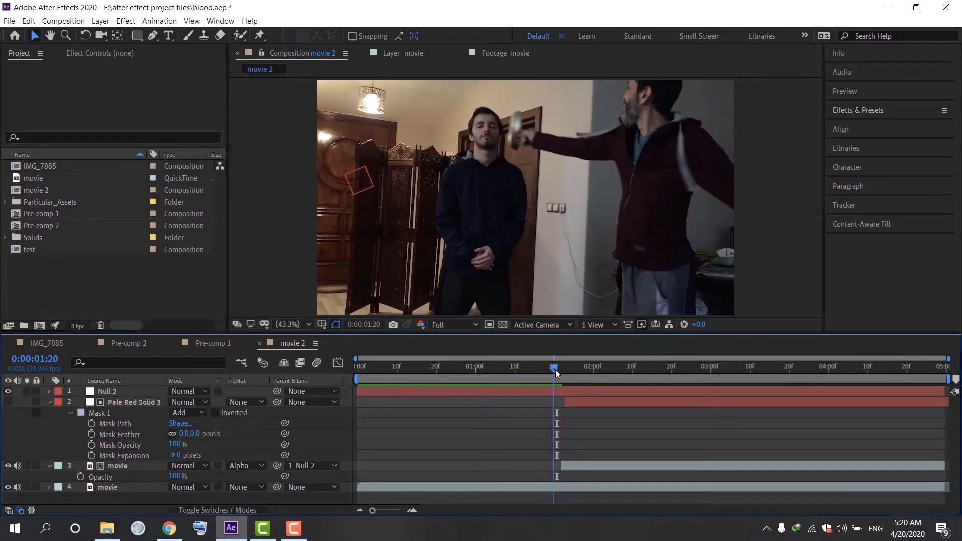
left_click_drag(560, 369, 563, 370)
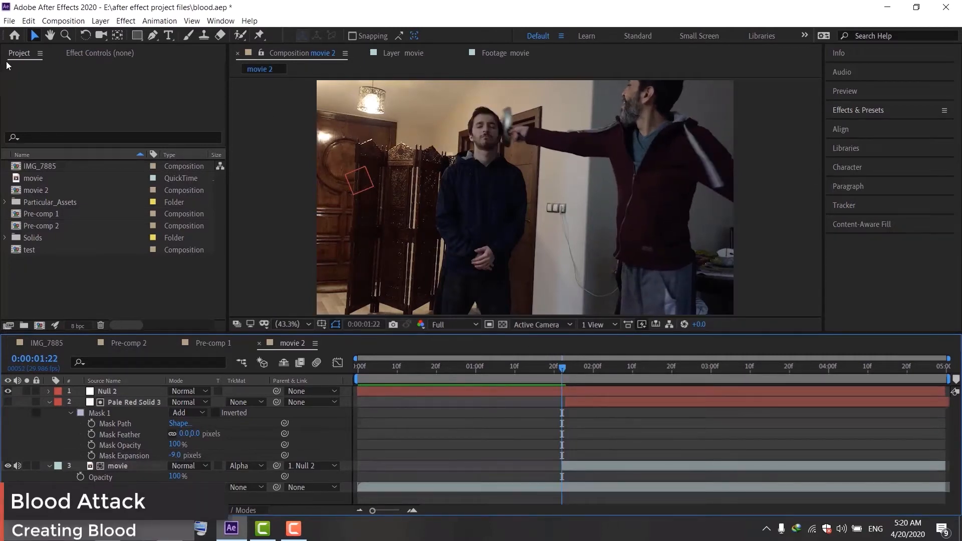
left_click(100, 20)
mouse_move(269, 38)
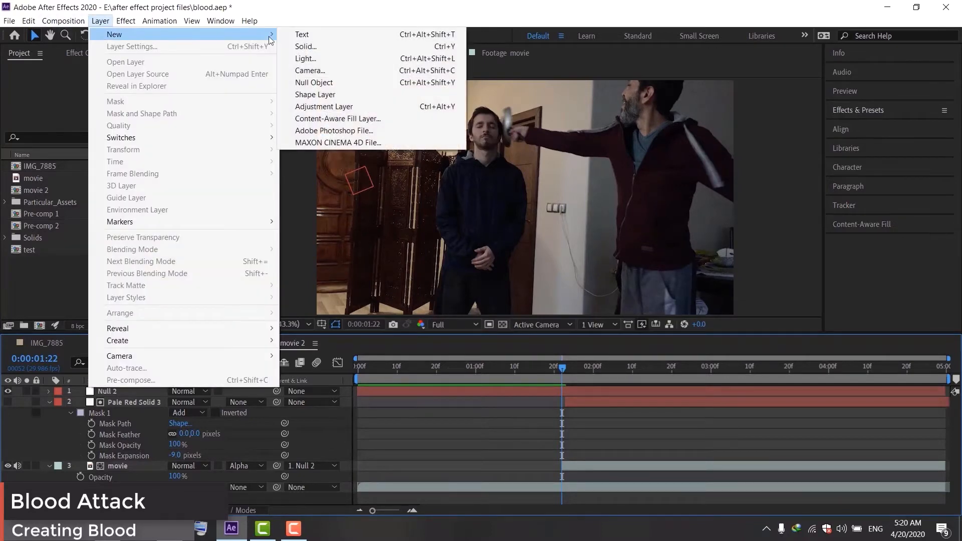
left_click(305, 46)
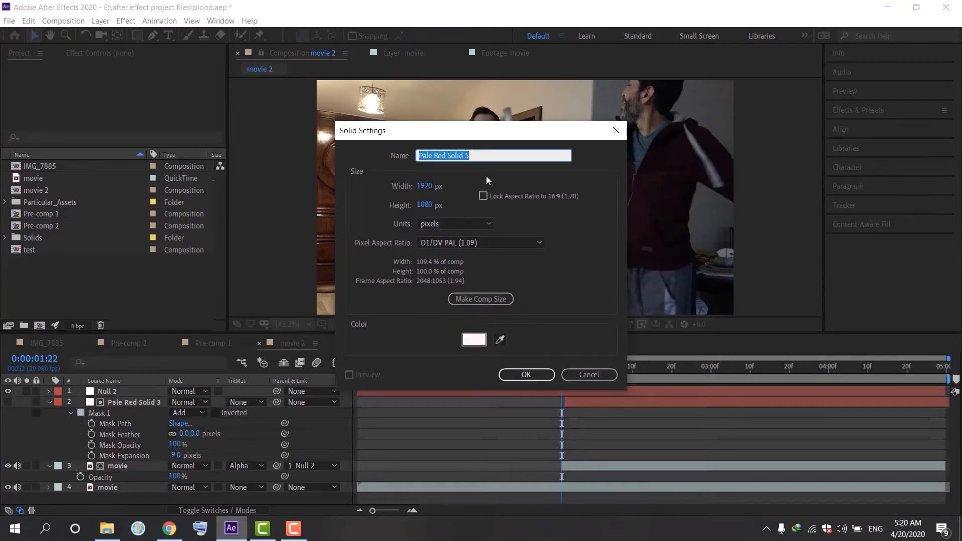
left_click(528, 376)
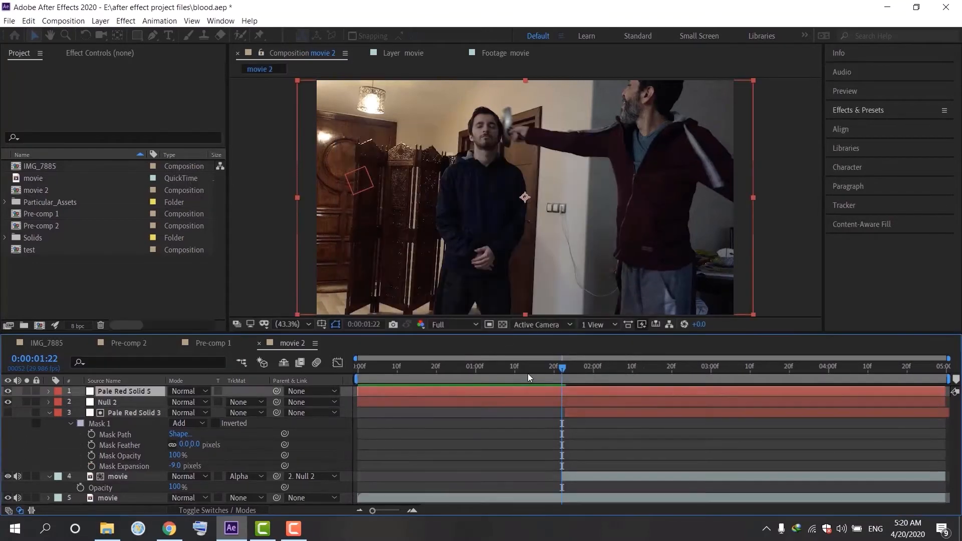
left_click_drag(357, 393, 564, 398)
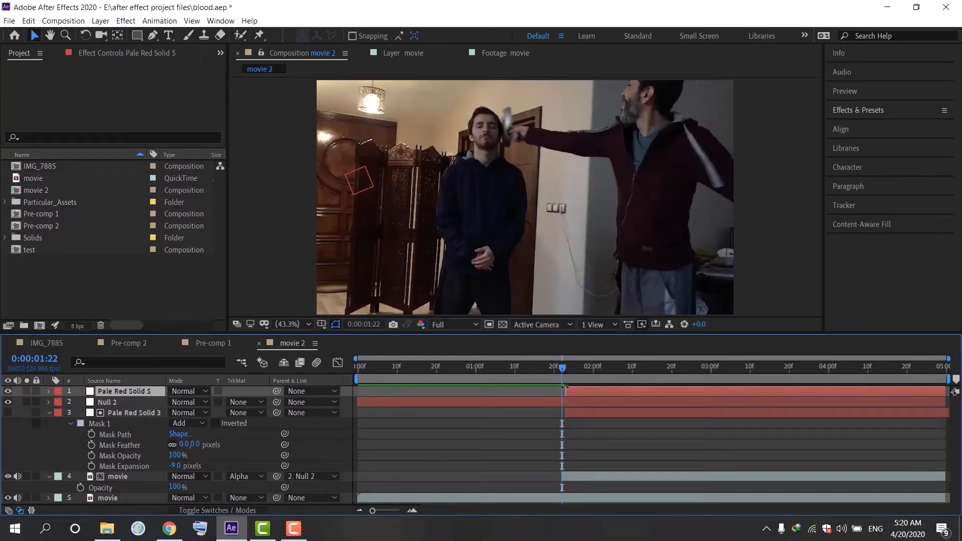
Step: Apply the RG Trapcode Particular effect to the new solid layer
left_click(841, 110)
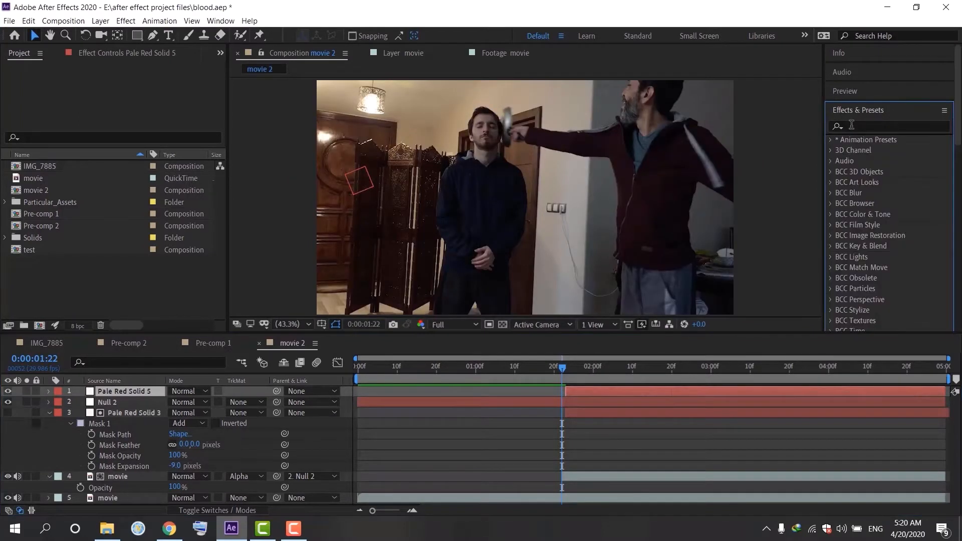
left_click(851, 125)
type("rg")
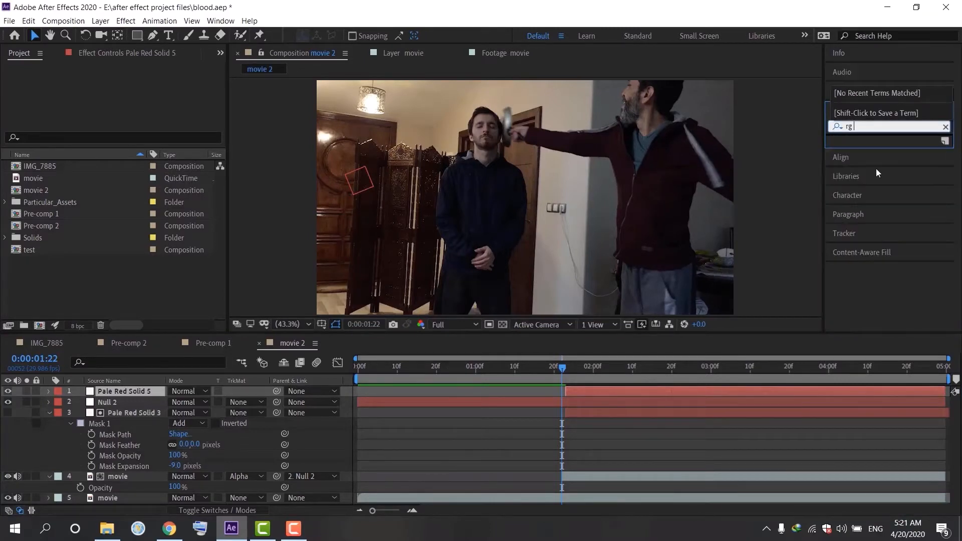
key("BackSpace")
key("BackSpace")
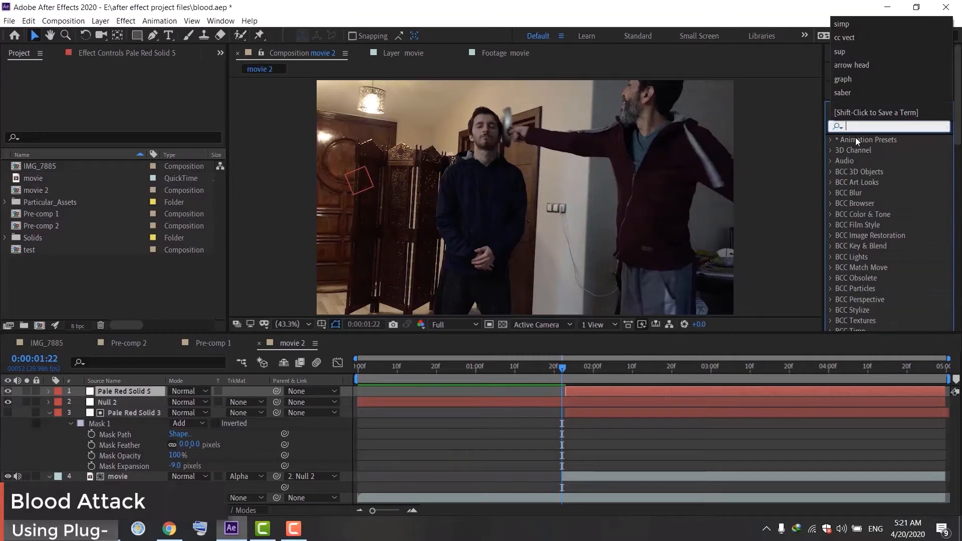
left_click(880, 154)
scroll(861, 274, "down", 10)
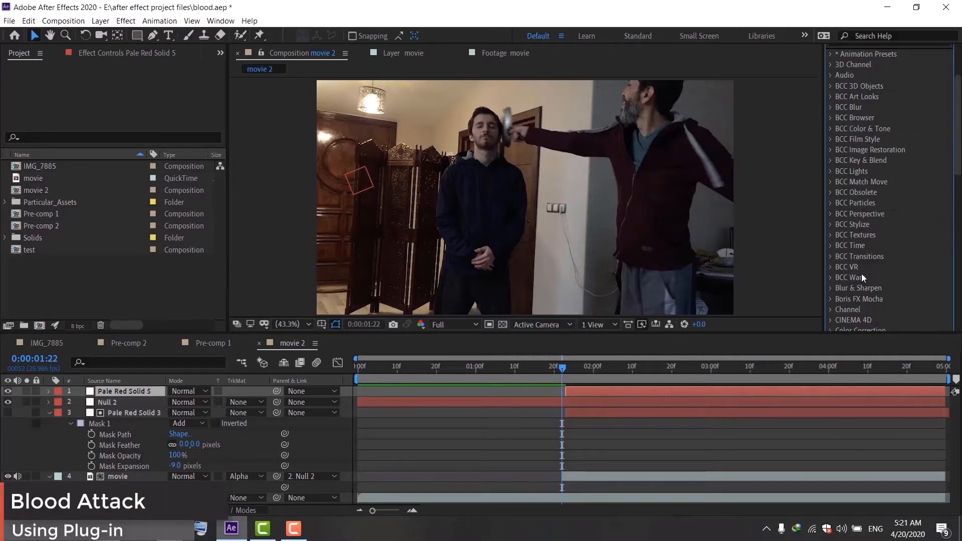
scroll(861, 273, "down", 3)
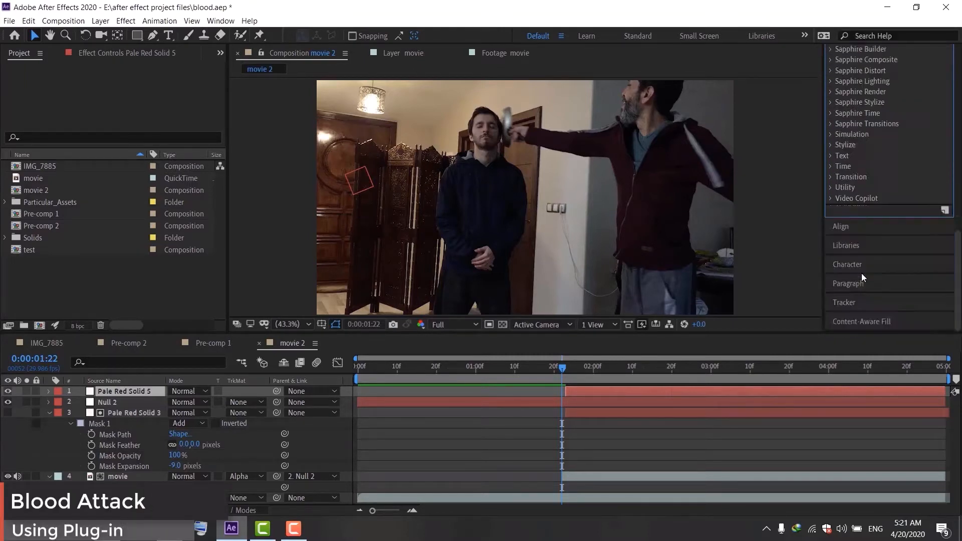
scroll(861, 273, "up", 6)
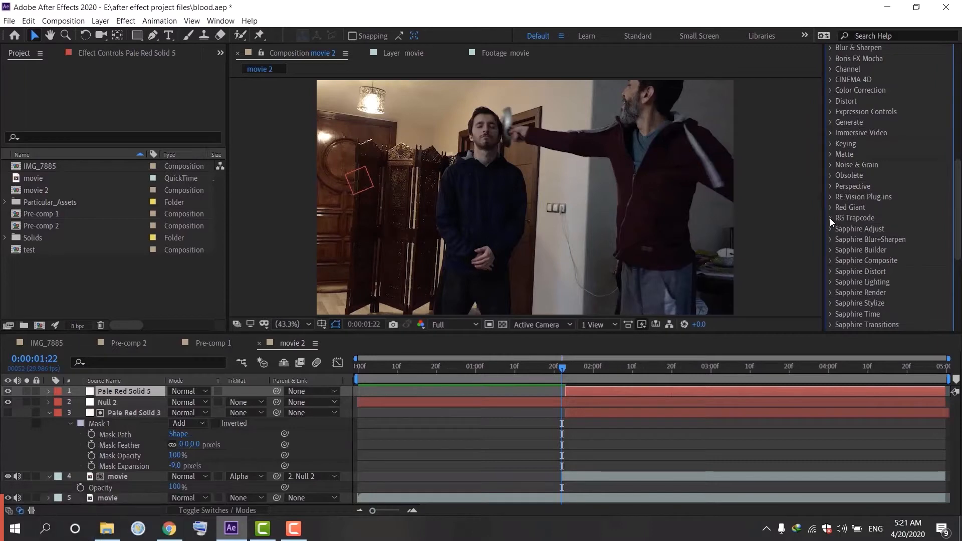
left_click(829, 218)
scroll(852, 266, "down", 1)
scroll(853, 262, "down", 2)
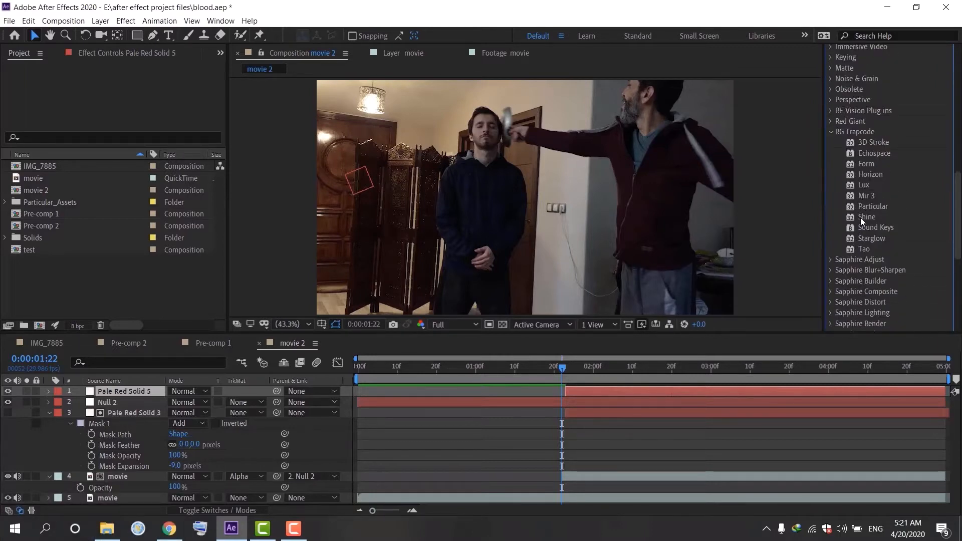
left_click_drag(871, 206, 578, 390)
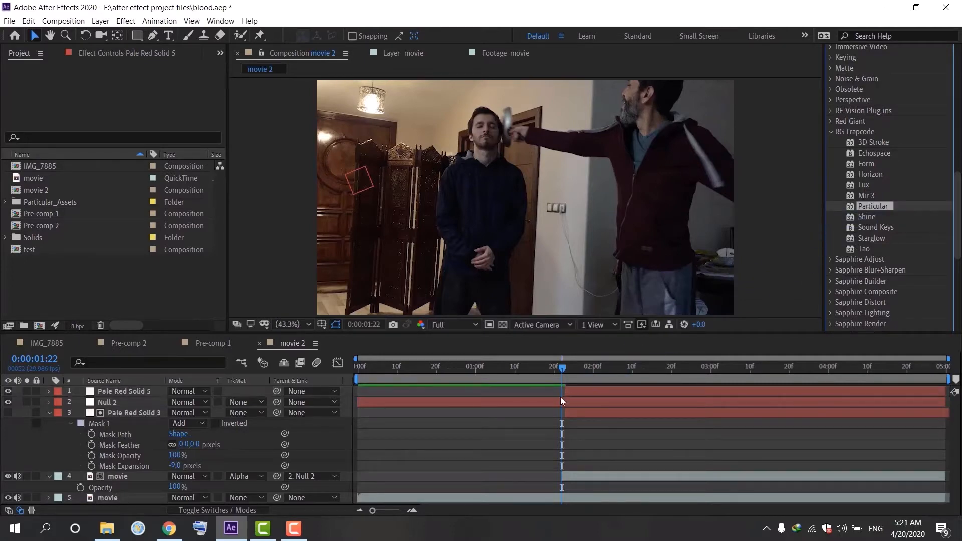
Step: Extend the particle solid layer to start at the beginning of the composition
left_click_drag(563, 391, 351, 399)
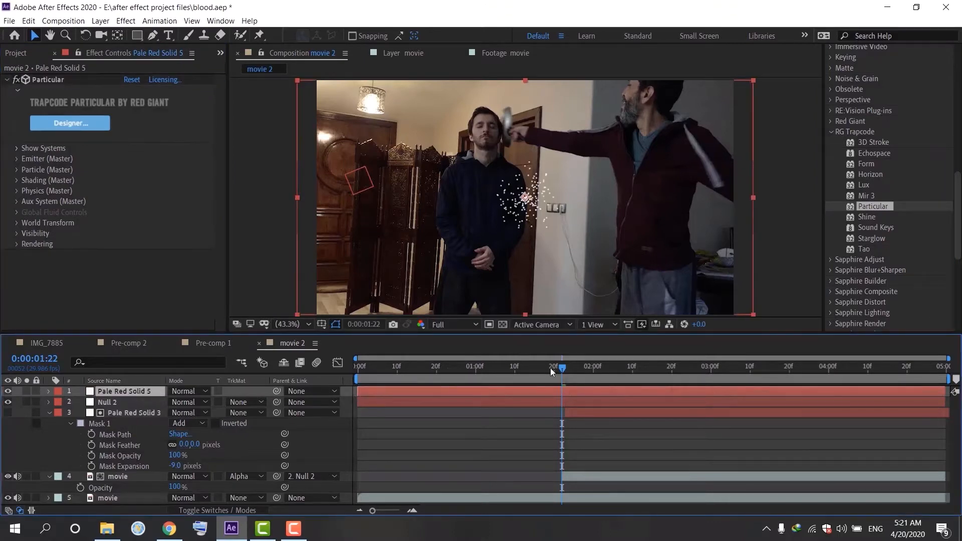
left_click_drag(550, 368, 383, 380)
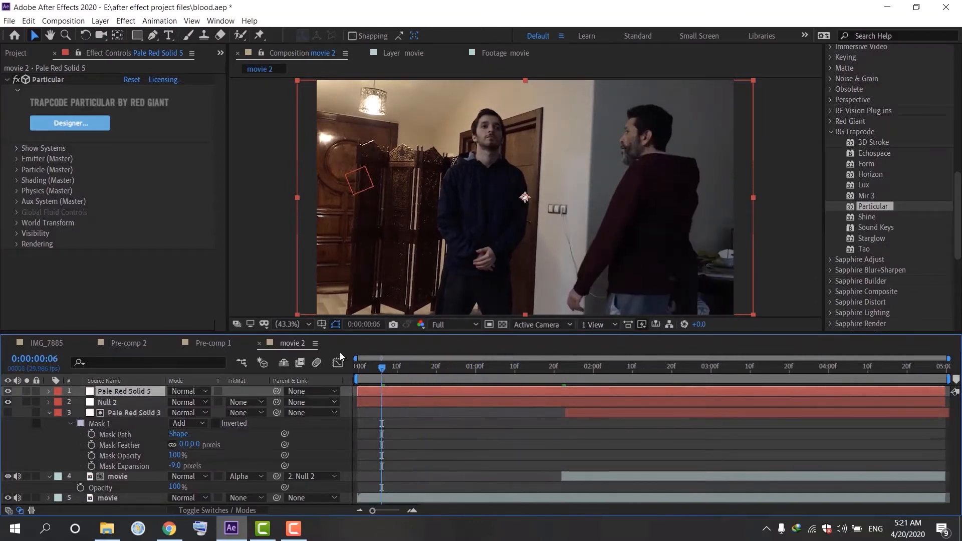
Step: In Particular Designer, apply the Melted preset from the Fluid presets
left_click(98, 124)
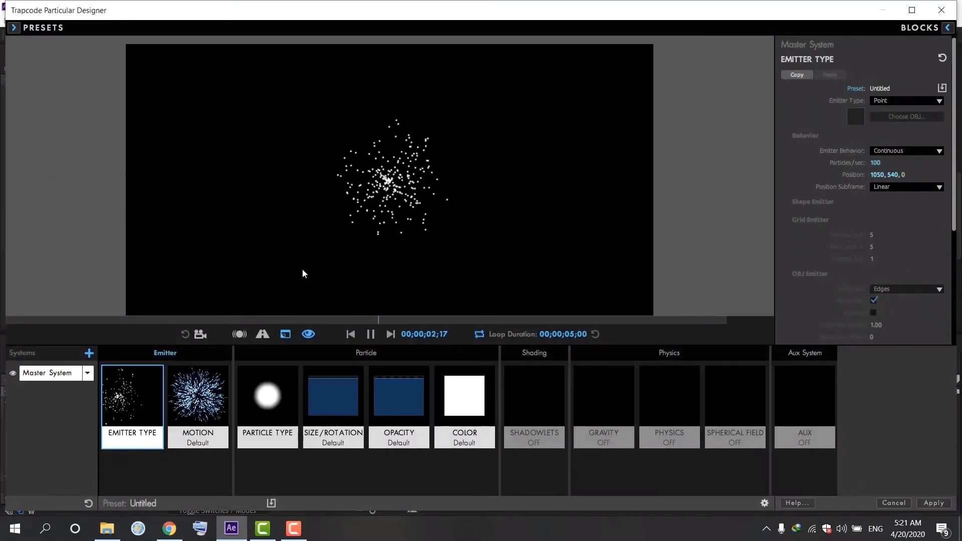
left_click(13, 28)
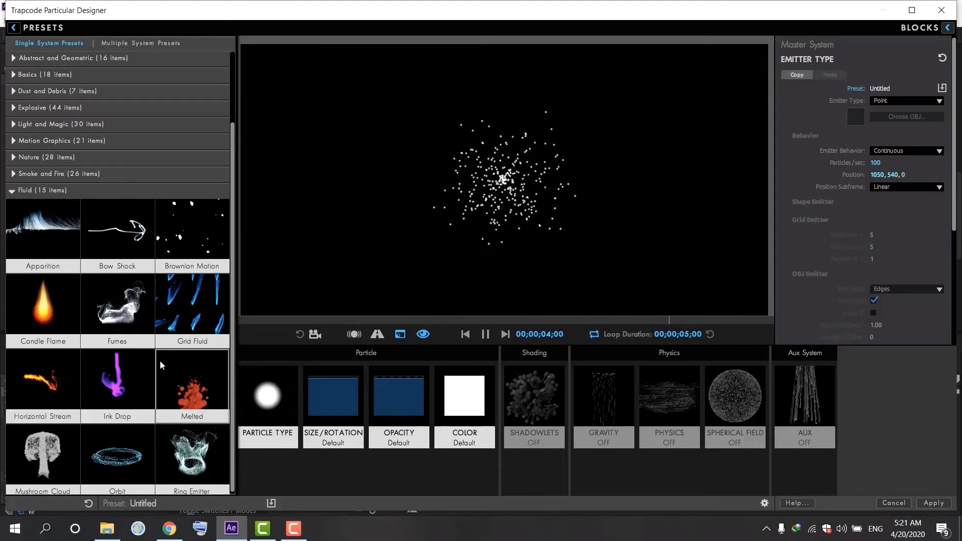
left_click(185, 390)
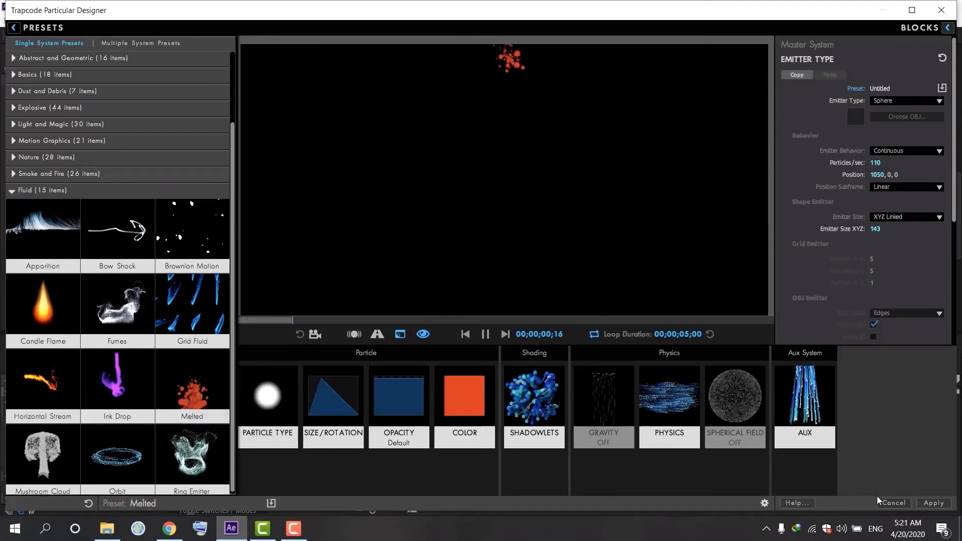
left_click(945, 505)
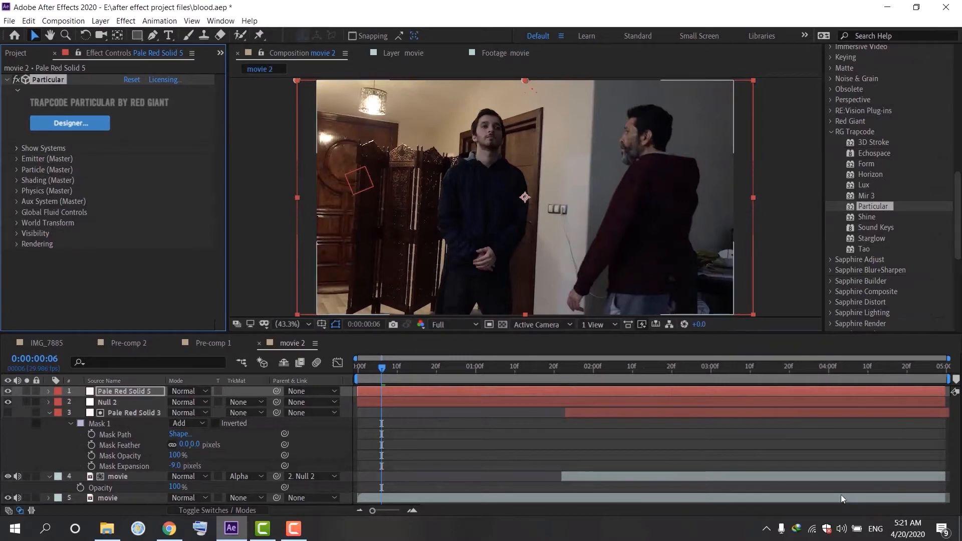
Step: Set the Particular emitter position to 960, 155, 0 and preview from the start
mouse_move(379, 370)
left_mouse_down()
mouse_move(341, 384)
mouse_move(388, 373)
left_mouse_up()
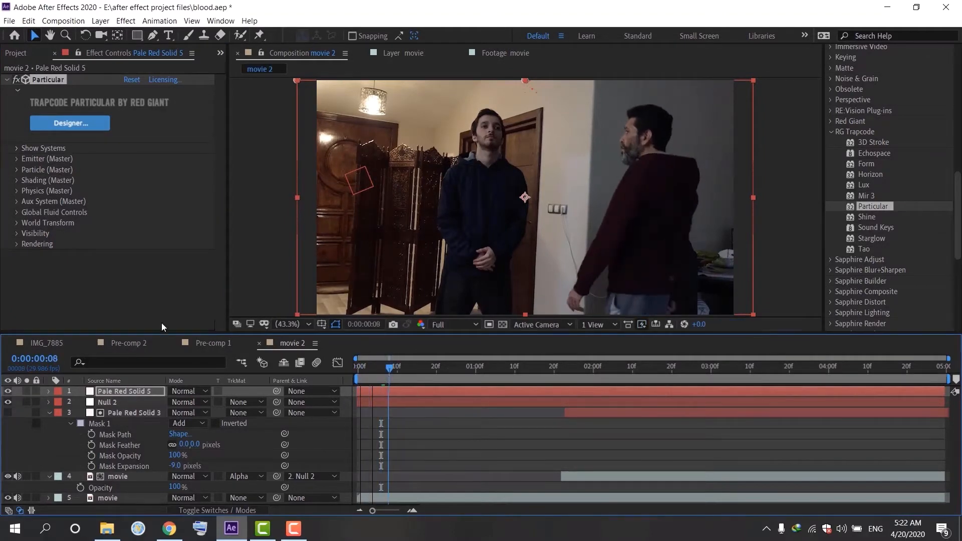
left_click(20, 158)
scroll(49, 161, "down", 3)
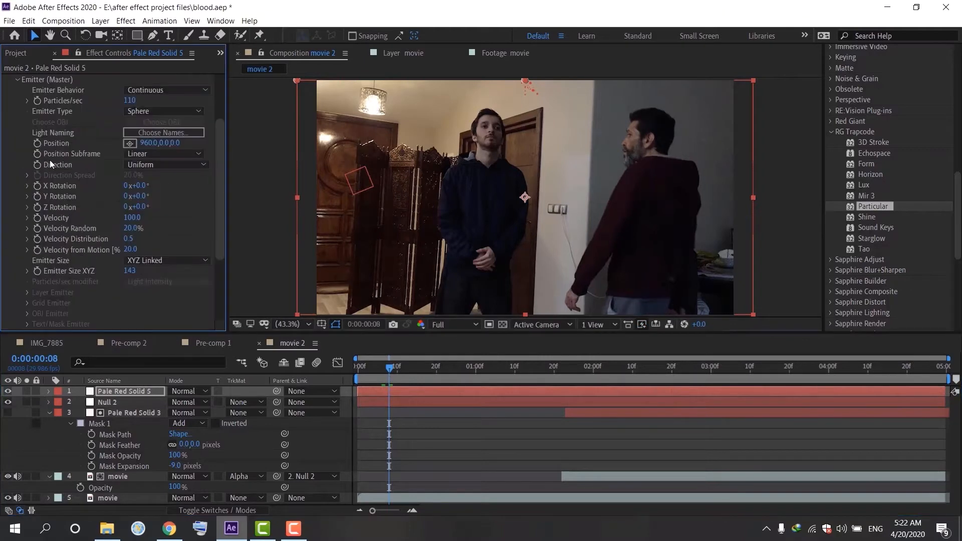
left_click_drag(162, 143, 169, 122)
left_click_drag(162, 192, 157, 253)
left_click_drag(389, 368, 317, 374)
key("space")
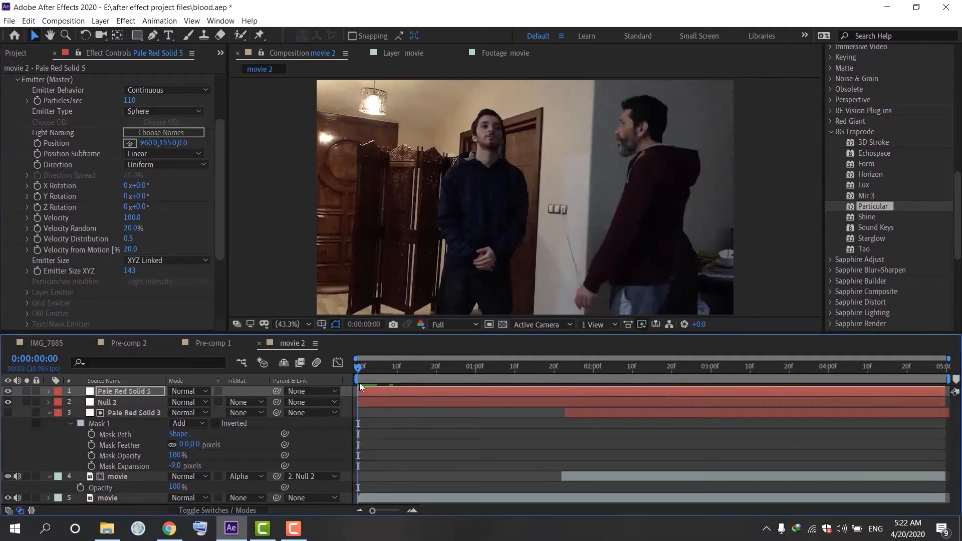
Step: Set the Particular emitter behavior to Explode and the particles per second to 425
left_click(366, 365)
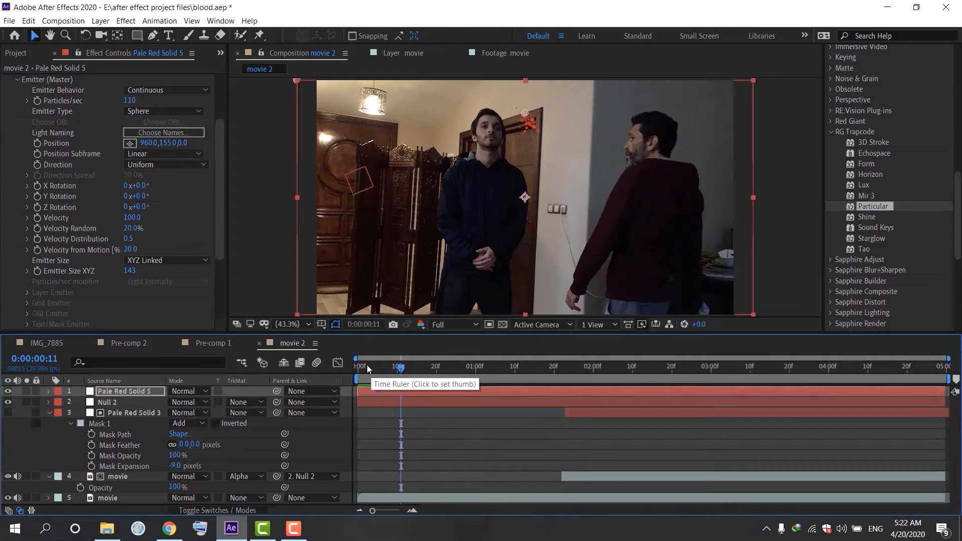
left_click_drag(364, 365, 369, 387)
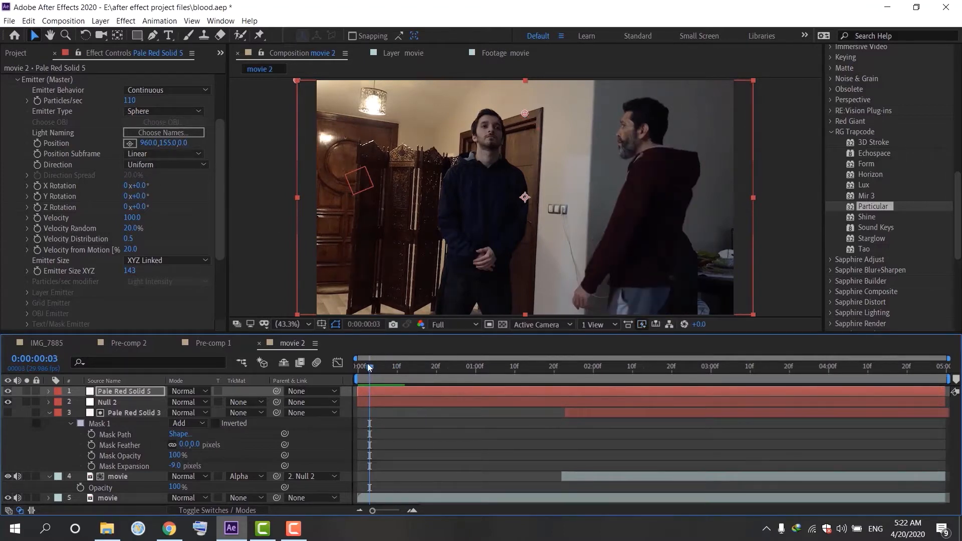
left_click(19, 83)
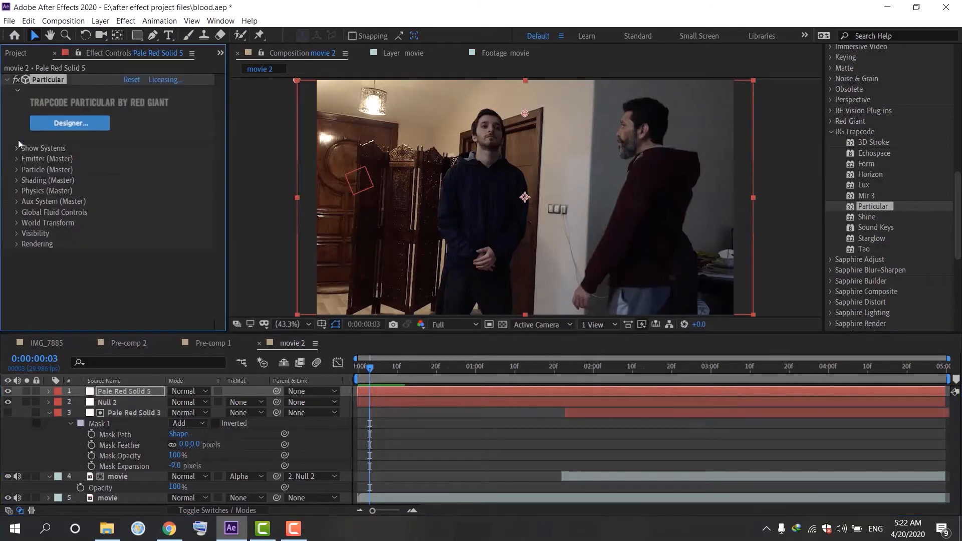
left_click(17, 160)
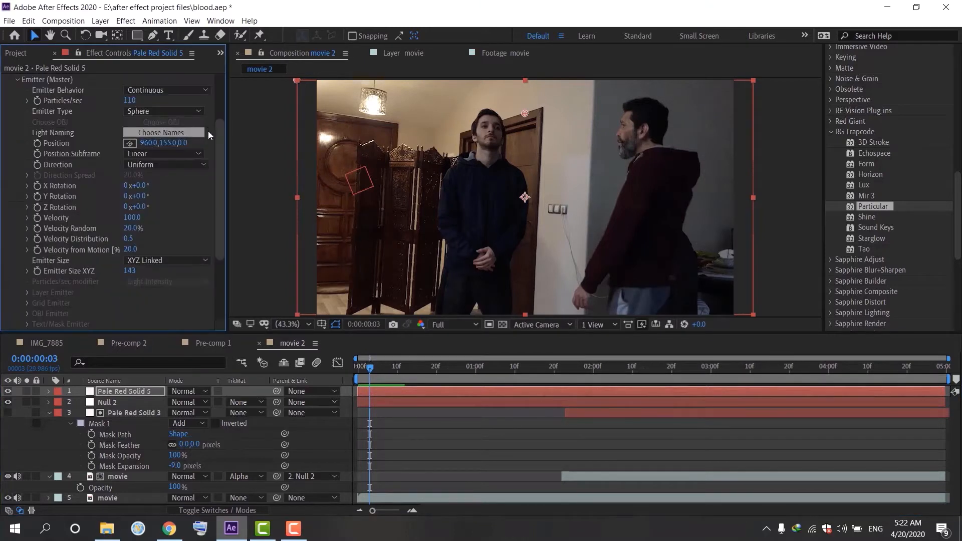
scroll(222, 128, "up", 2)
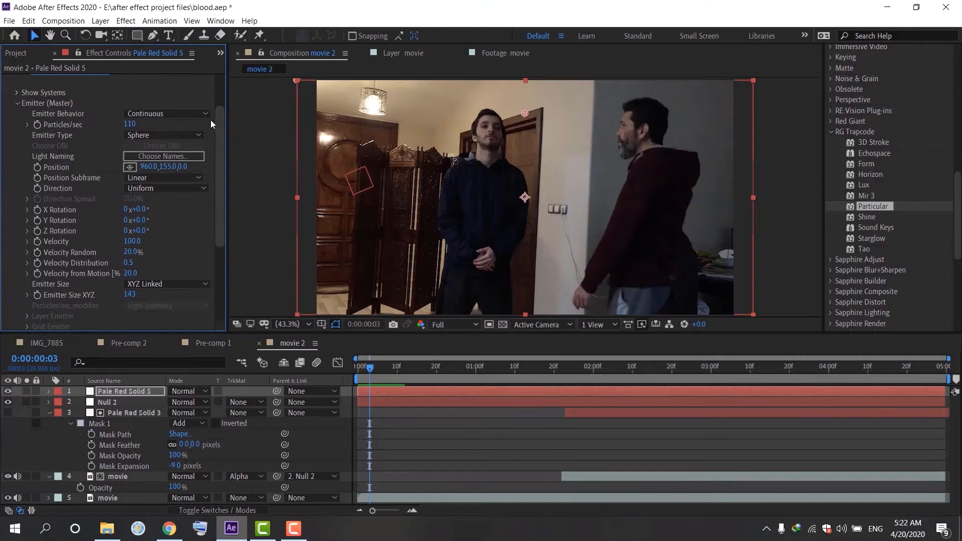
left_click(182, 118)
left_click(178, 137)
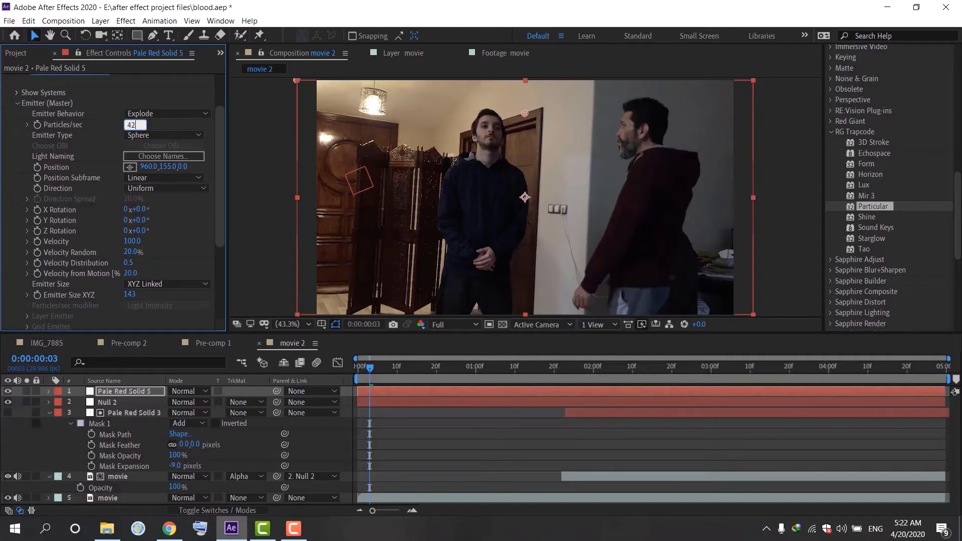
key("Return")
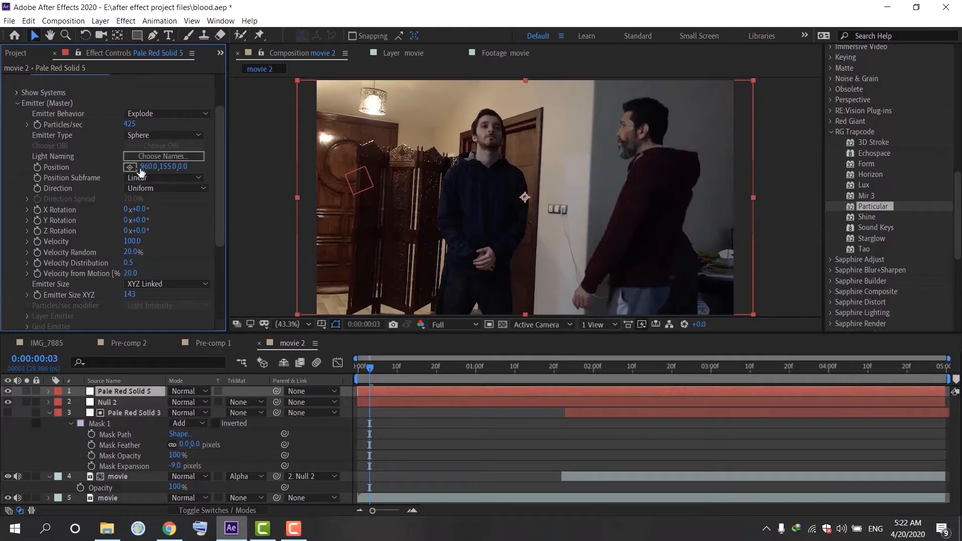
Step: Set emitter velocity to 850, velocity random to 30%, and velocity distribution to 2.5
left_click(130, 242)
type("75")
left_click(130, 252)
left_click(132, 263)
key("Return")
Step: Set the emitter size XYZ to 67
left_click_drag(218, 245, 215, 261)
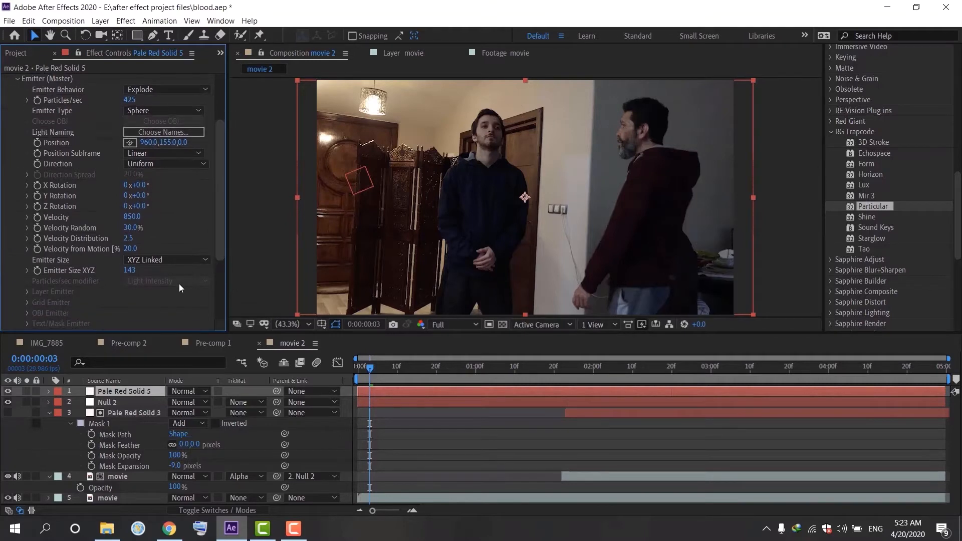
left_click(133, 272)
type("67")
key("Return")
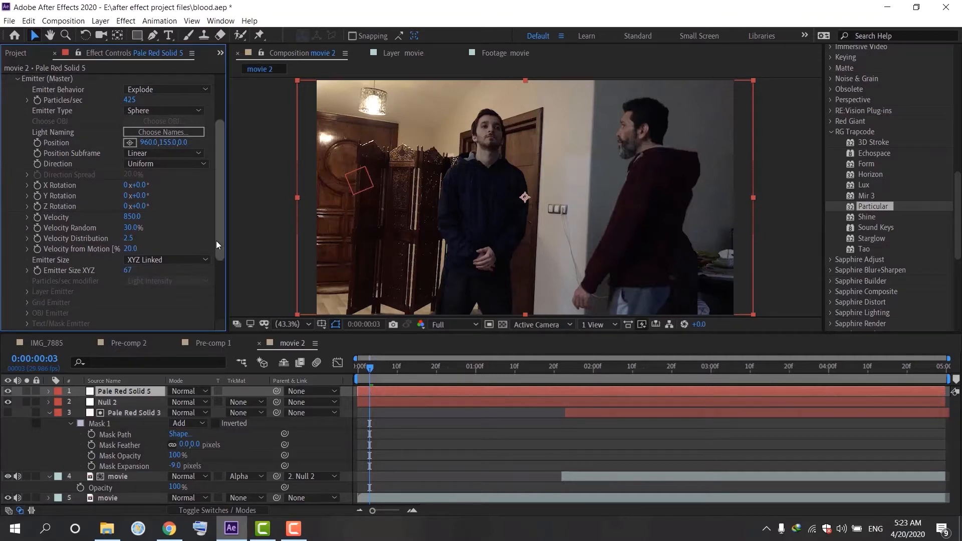
Step: Set the emitter's random seed to 100795
left_click_drag(216, 244, 219, 305)
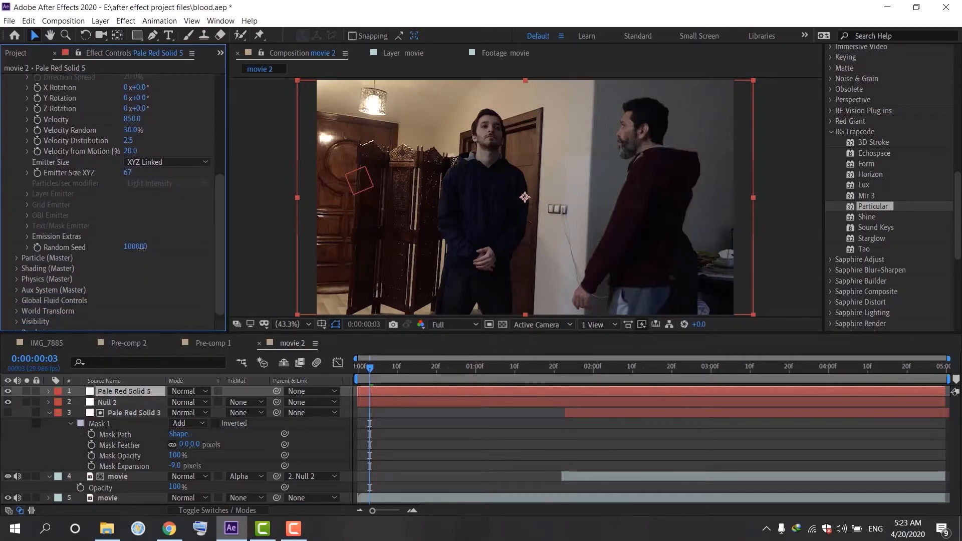
left_click(141, 247)
type("100")
type("795")
key("Return")
left_click_drag(219, 243, 222, 90)
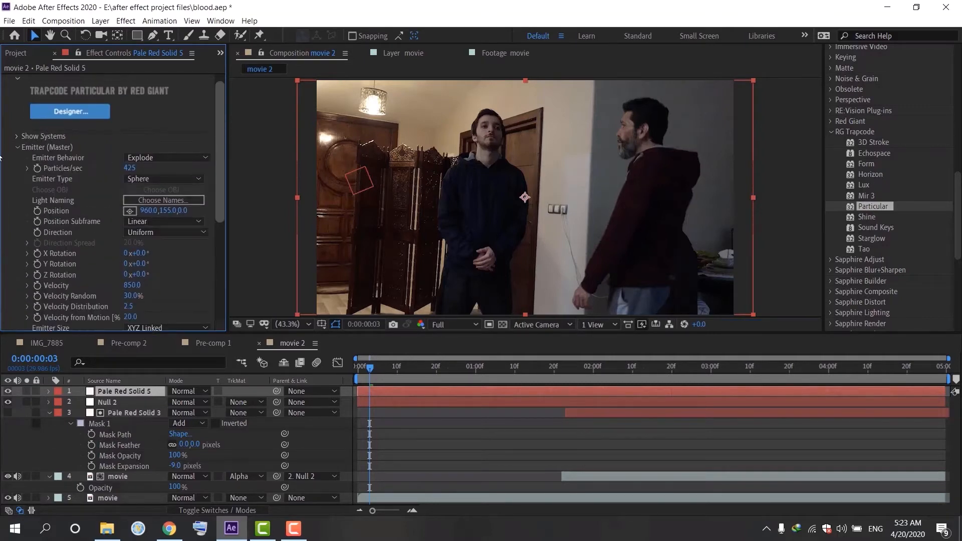
Step: Set the particle life to 5.6 seconds and the life random to 20%
left_click(17, 147)
left_click(17, 169)
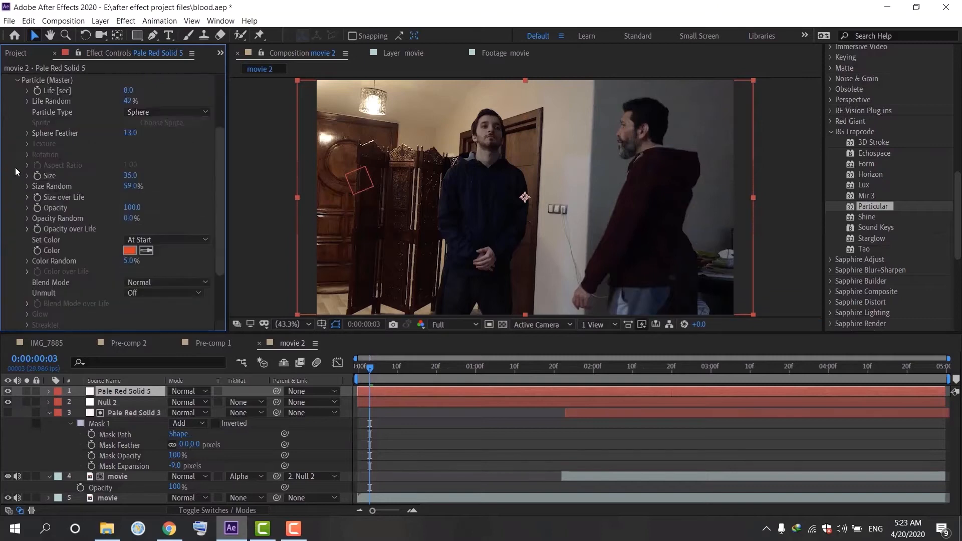
left_click(127, 102)
type("20")
key("Return")
left_click(146, 91)
type("5.6")
key("Return")
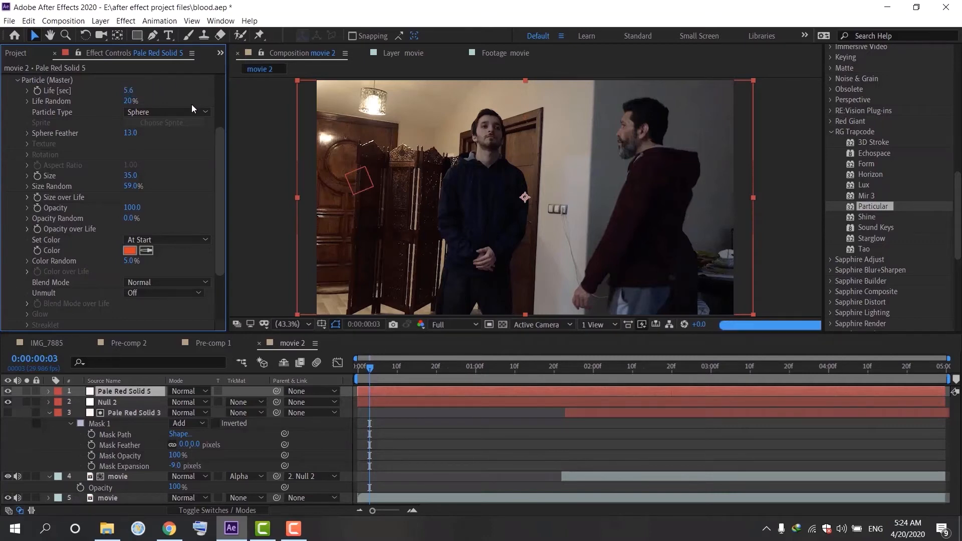
Step: Change the particle type to Star (No DOF) and set the particle size to 15
left_click(191, 108)
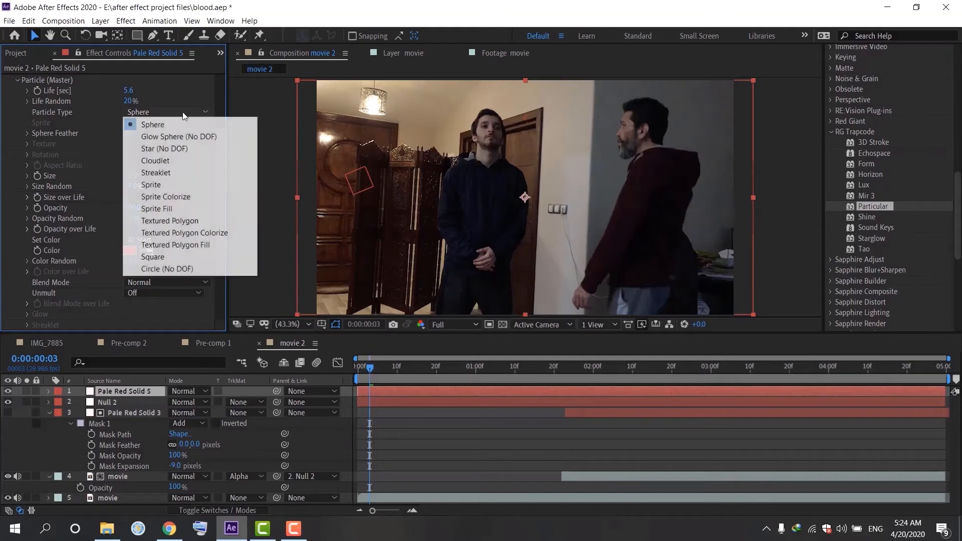
left_click(169, 149)
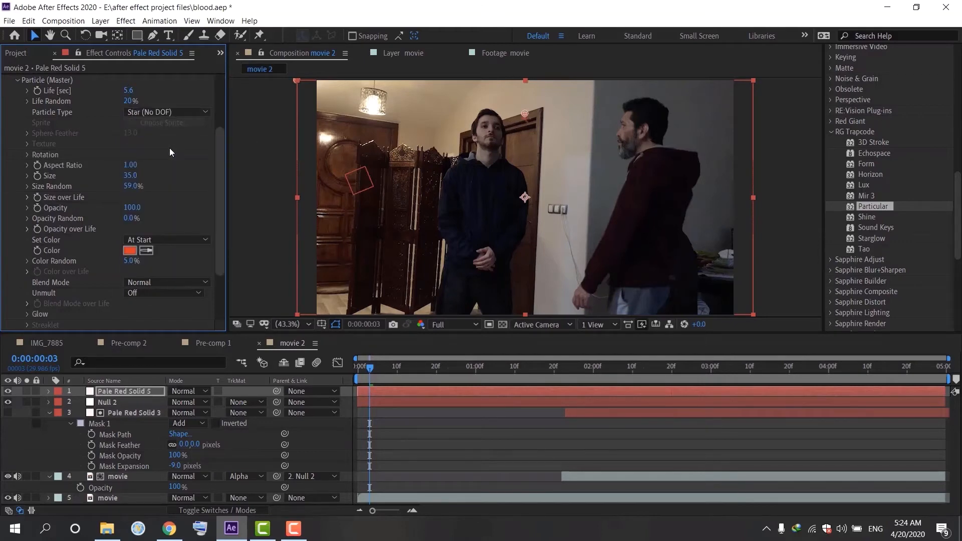
left_click(131, 173)
type("15")
key("Return")
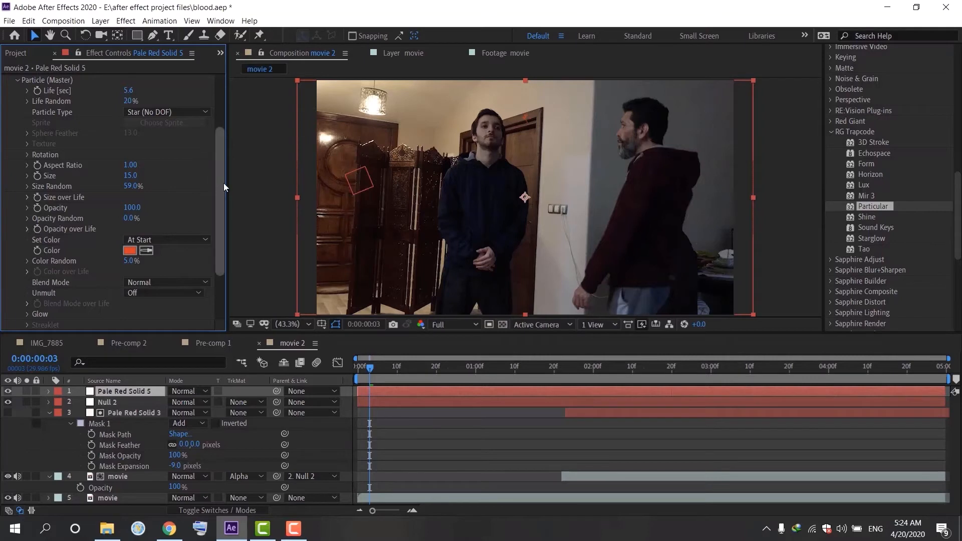
Step: Set the particle size random to 20%
left_click(129, 186)
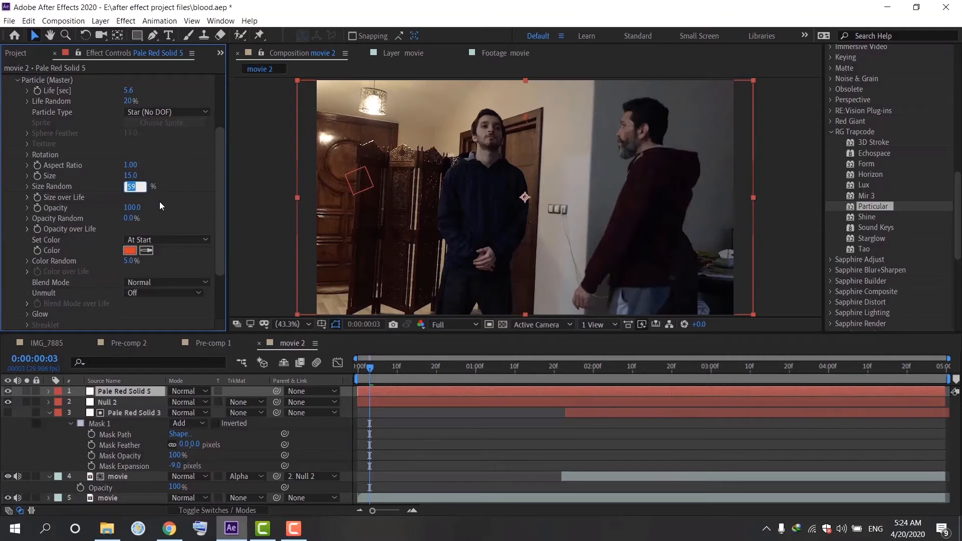
type("20")
key("Return")
Step: Change the particle color to a dark blood red, 590900
left_click(129, 250)
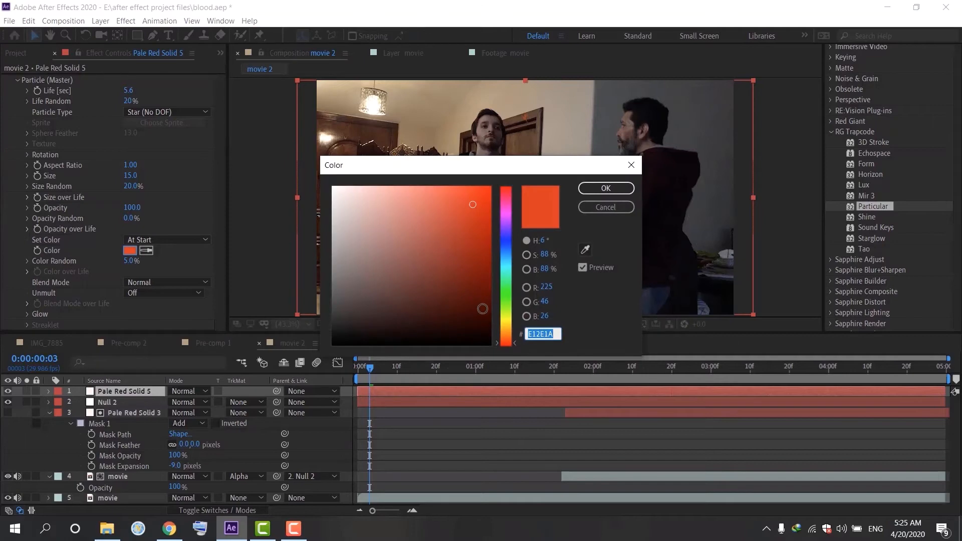
left_click_drag(483, 295, 493, 292)
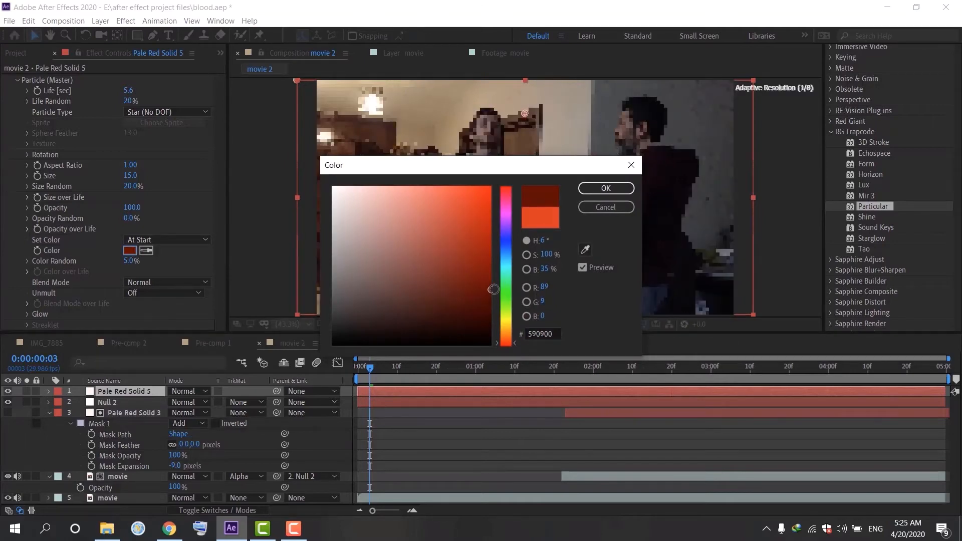
left_click(490, 291)
left_click(629, 187)
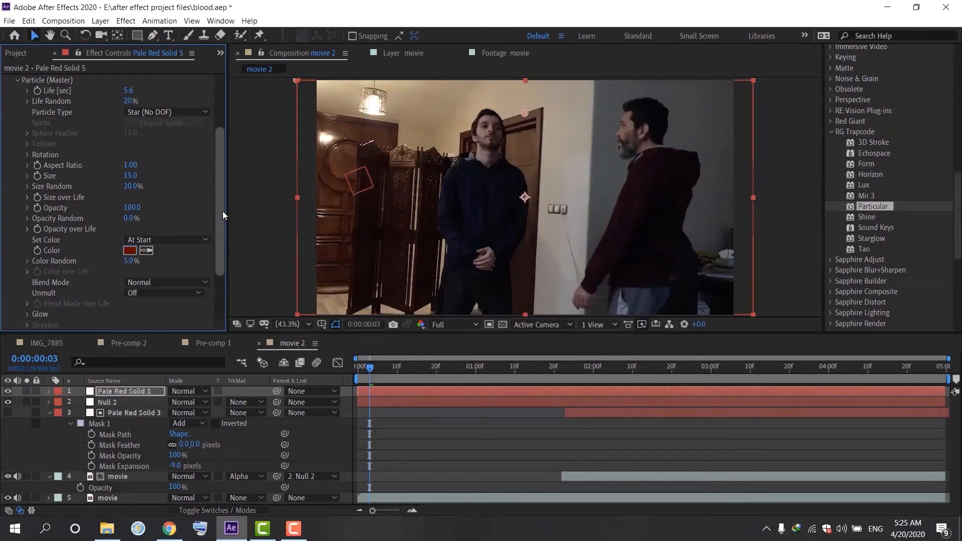
Step: Set the Particular physics model to Bounce
left_click_drag(223, 212, 217, 221)
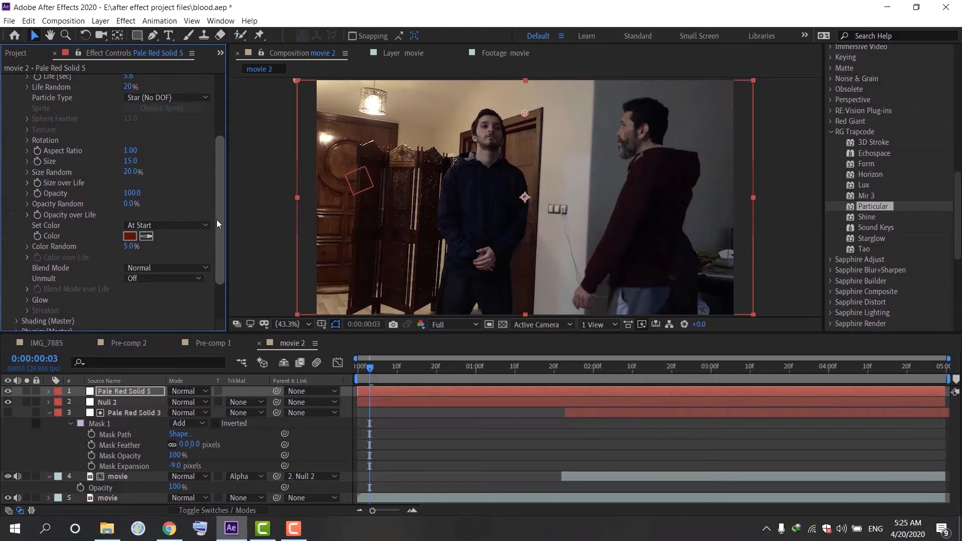
left_click_drag(216, 220, 216, 221)
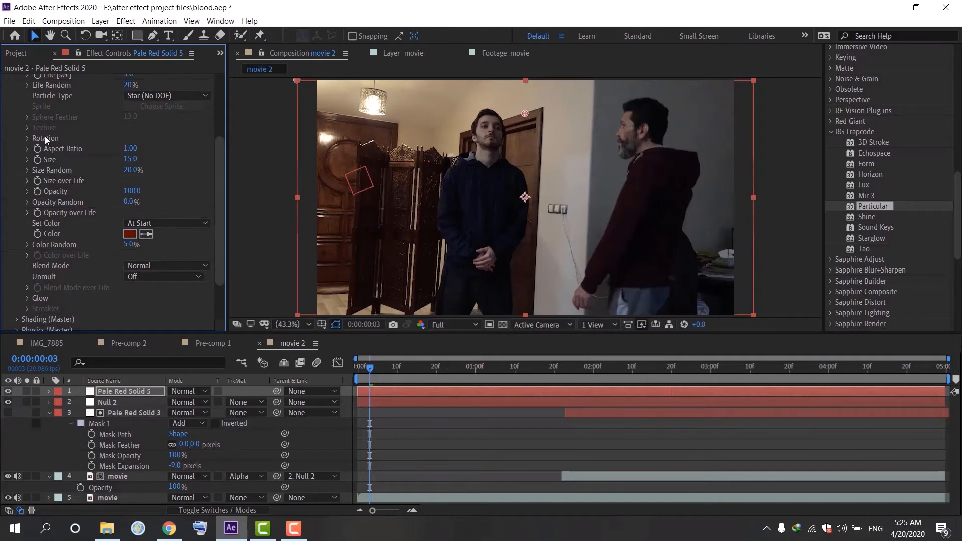
left_click_drag(217, 165, 218, 150)
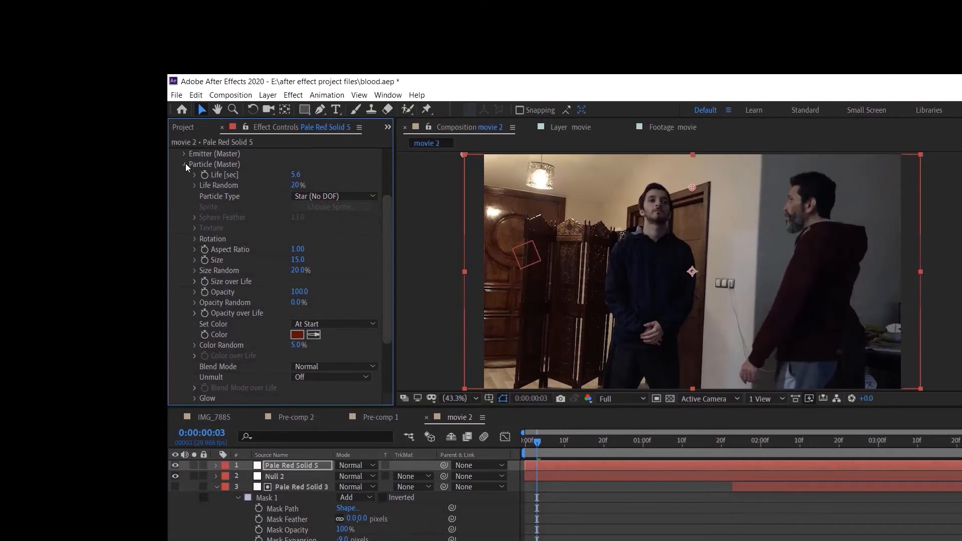
left_click(185, 165)
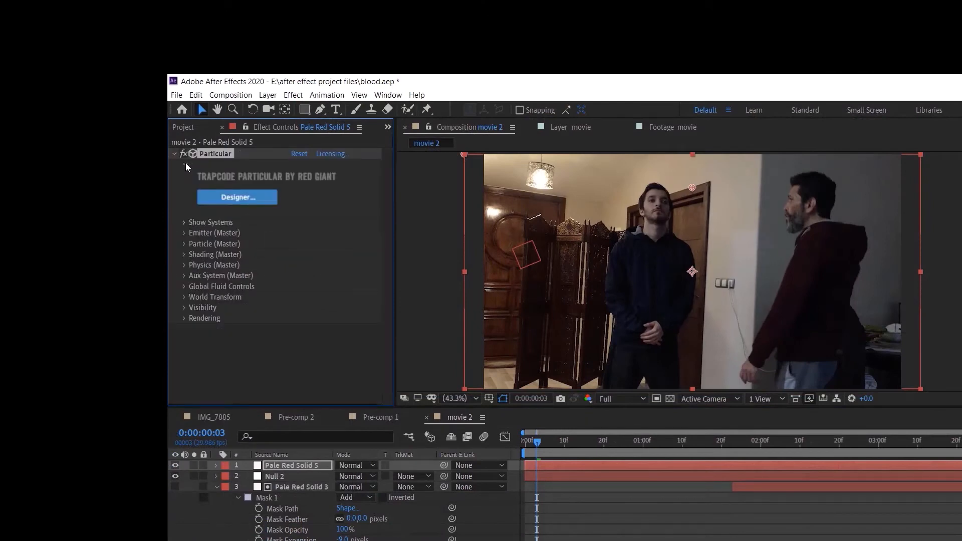
left_click(181, 265)
left_click(306, 274)
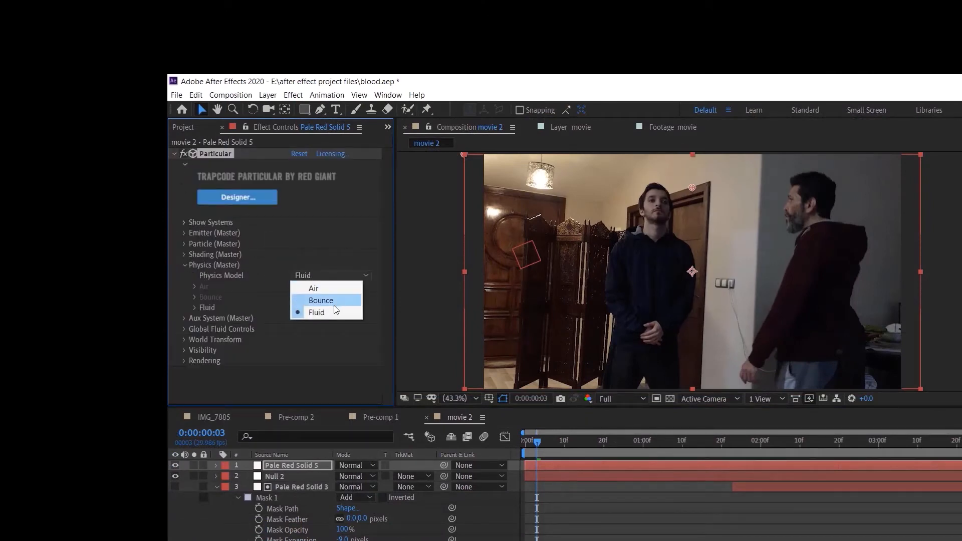
left_click(331, 303)
Step: Set the physics gravity to 750 and the physics time factor to 1.8
left_click(297, 285)
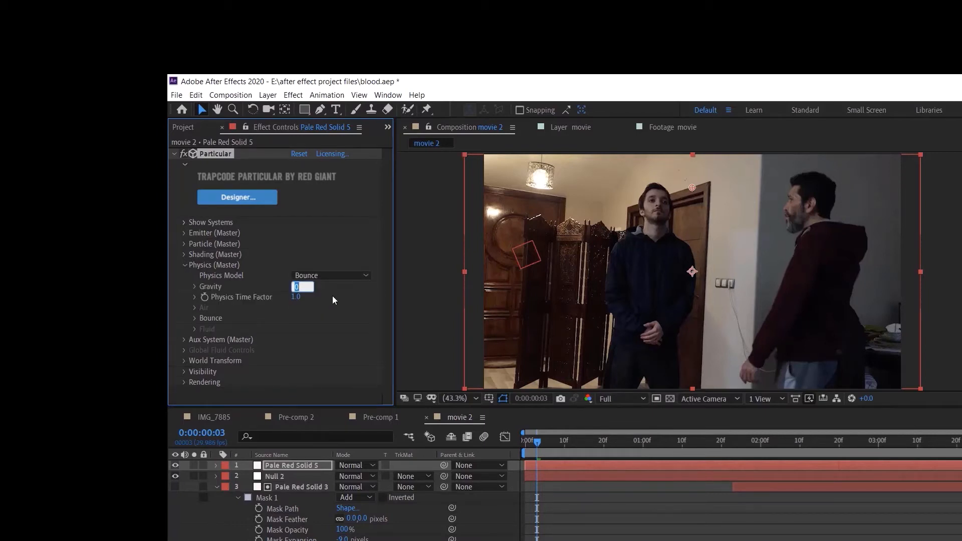
type("85")
double_click(309, 287)
type("750")
left_click(305, 304)
left_click(296, 297)
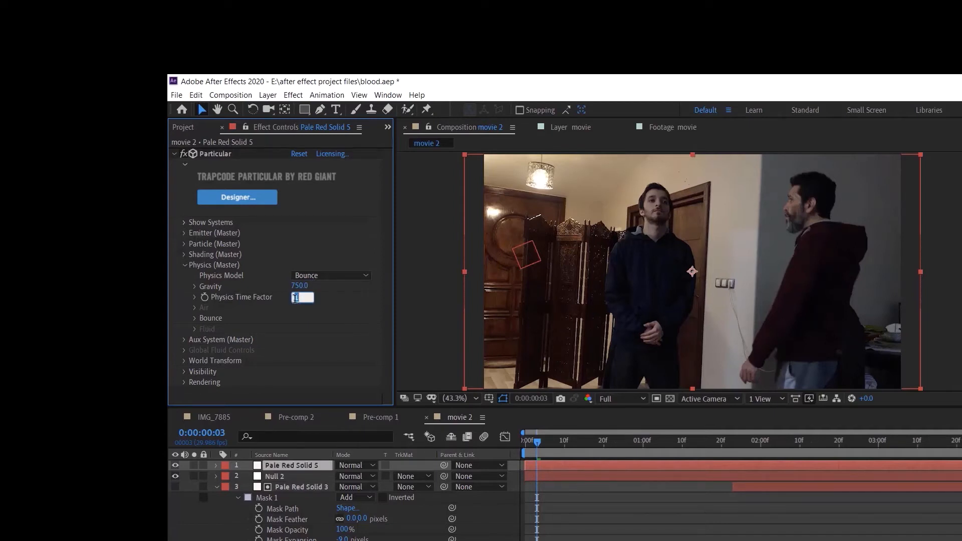
type("1.8")
key("Return")
Step: Preview the particle burst from the start of the composition
left_click(187, 371)
scroll(188, 370, "down", 3)
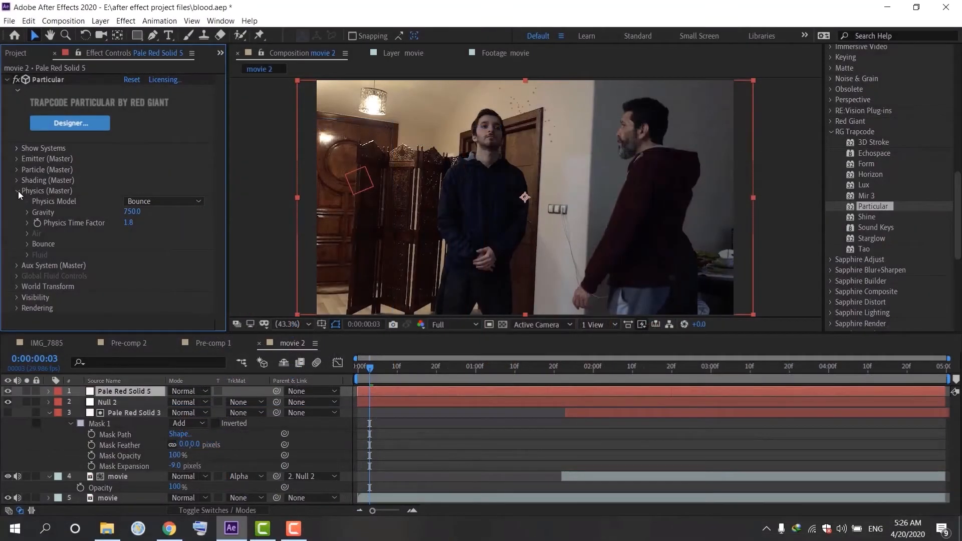
left_click(18, 191)
left_click_drag(363, 366, 332, 372)
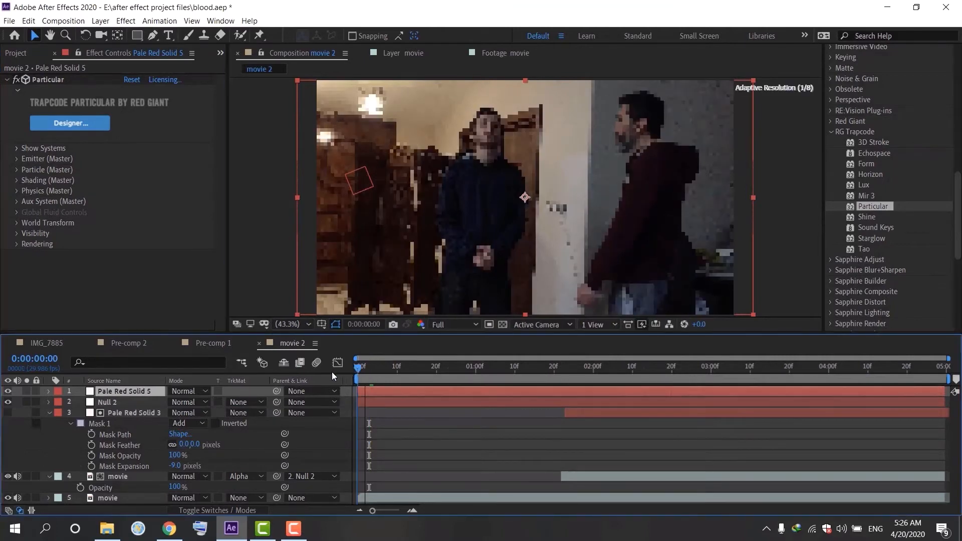
key("space")
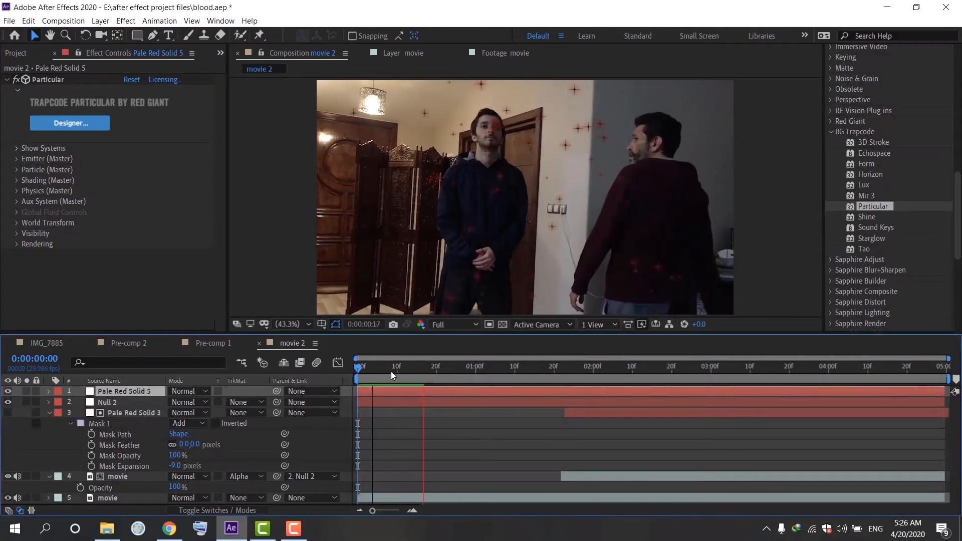
key("space")
mouse_move(368, 370)
left_mouse_down()
mouse_move(337, 380)
mouse_move(407, 370)
mouse_move(353, 379)
left_mouse_up()
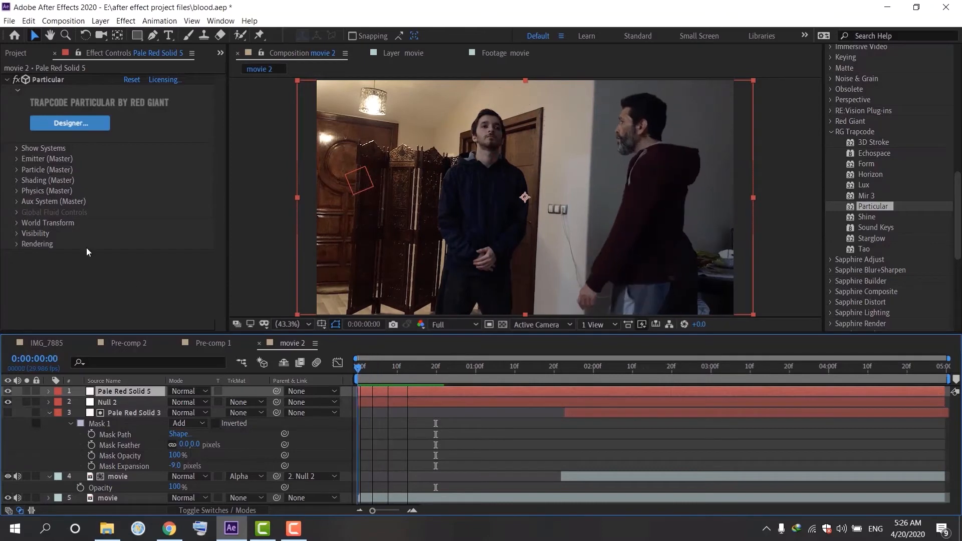
Step: Add a new adjustment layer to the top of the composition
left_click(17, 159)
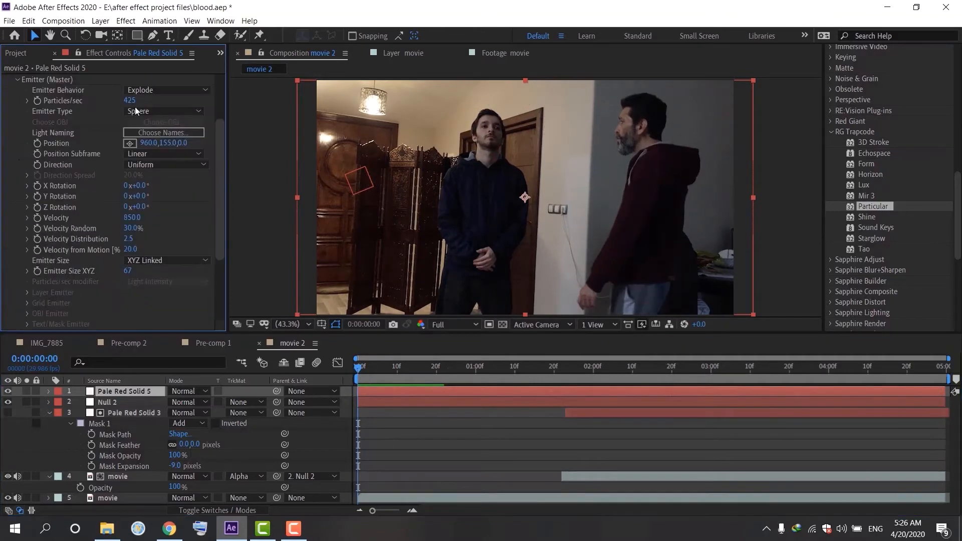
left_click(231, 103)
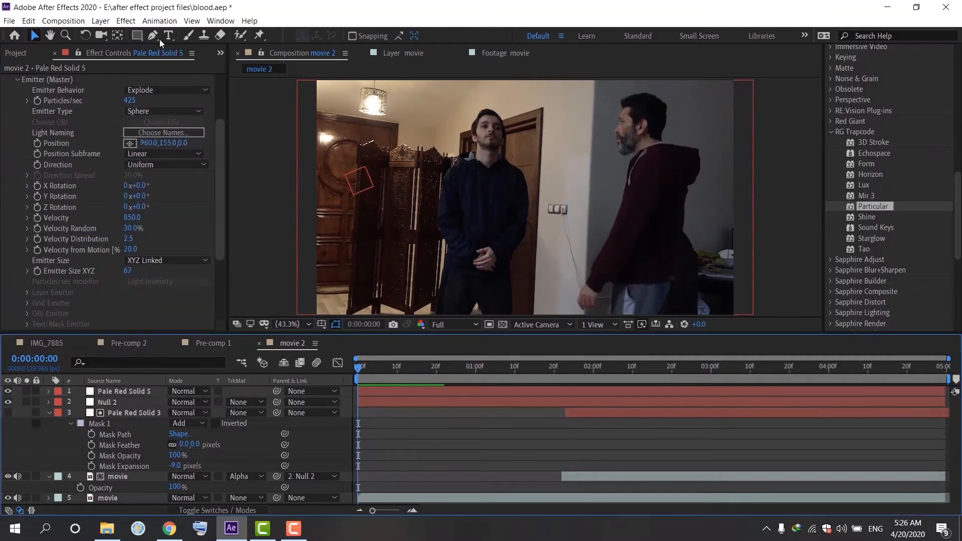
left_click(96, 22)
mouse_move(110, 37)
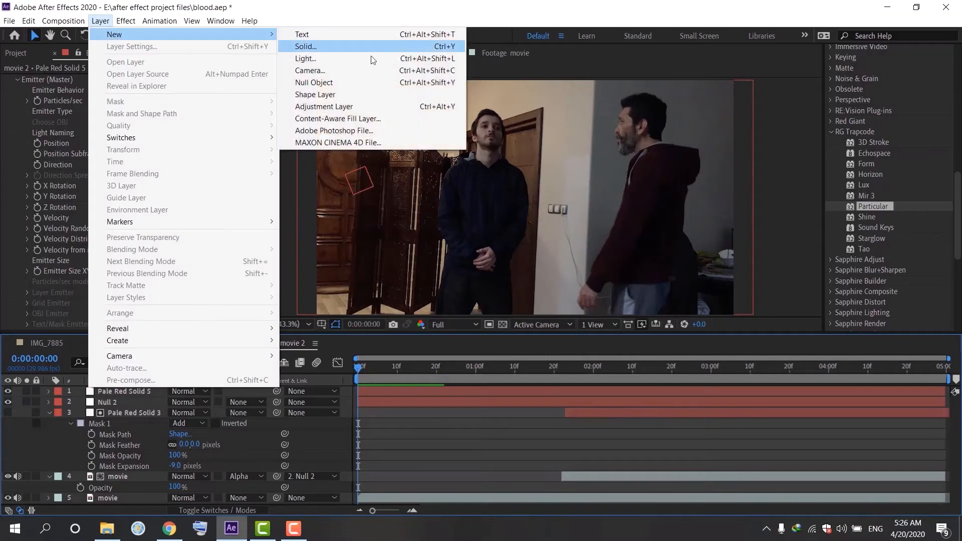
left_click(346, 106)
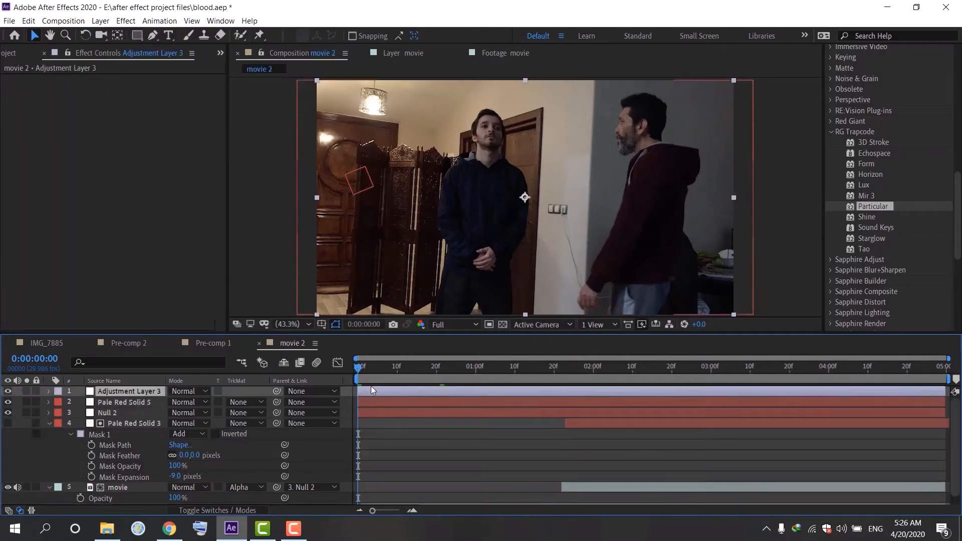
mouse_move(372, 399)
left_mouse_down()
mouse_move(428, 404)
mouse_move(357, 406)
left_mouse_up()
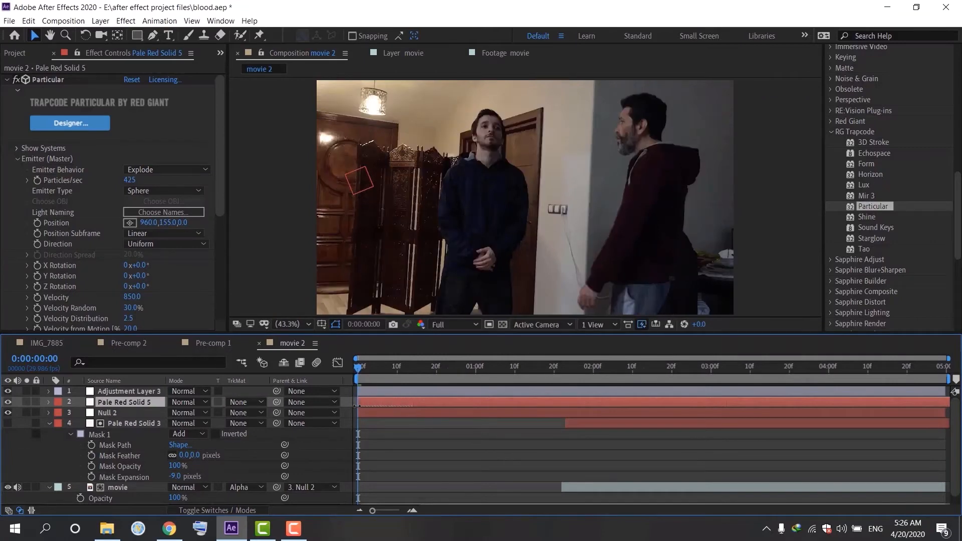
Step: Undo the last change and set the particle solid layer to start at the beginning of the composition
key("space")
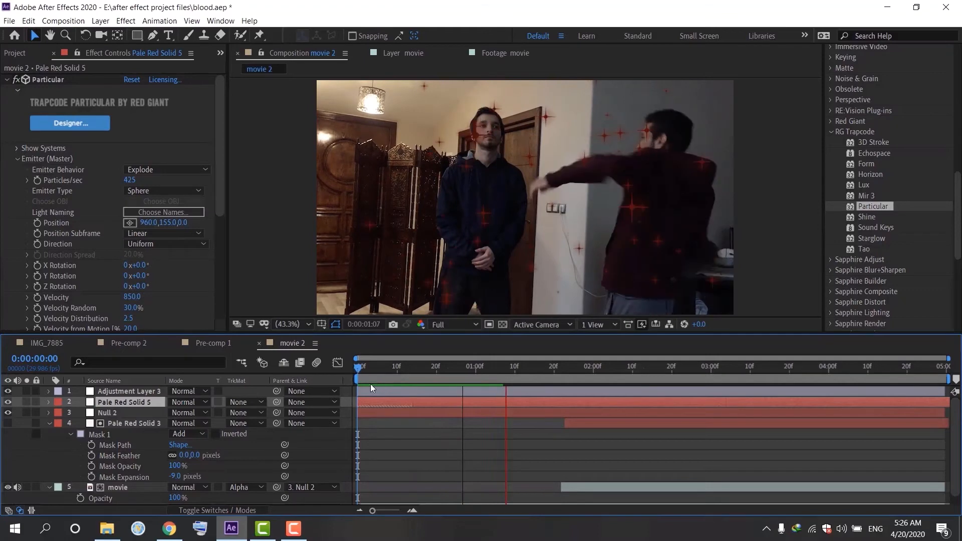
key("ctrl+z")
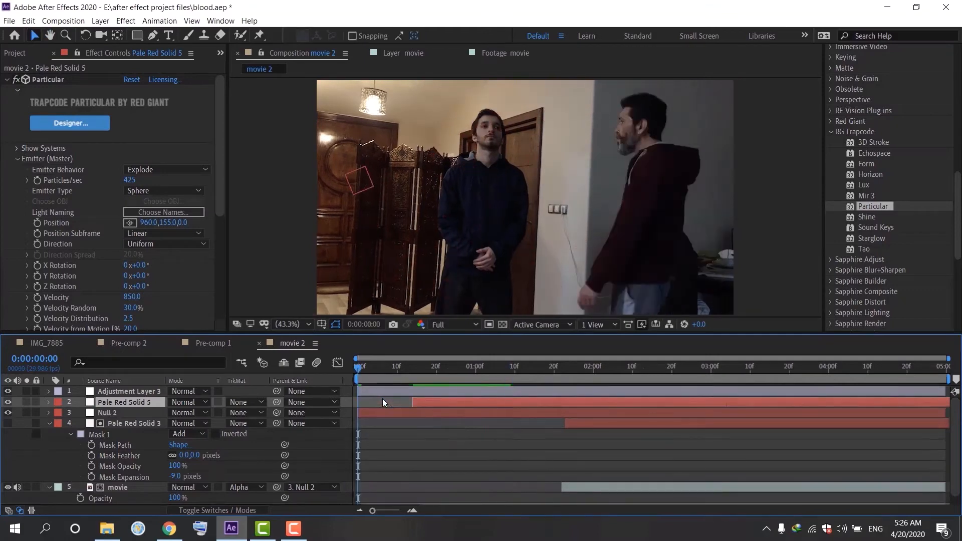
key("[")
left_click_drag(359, 367, 358, 395)
Step: Search the effects for CC Vector Blur and apply it to the adjustment layer
left_click(394, 389)
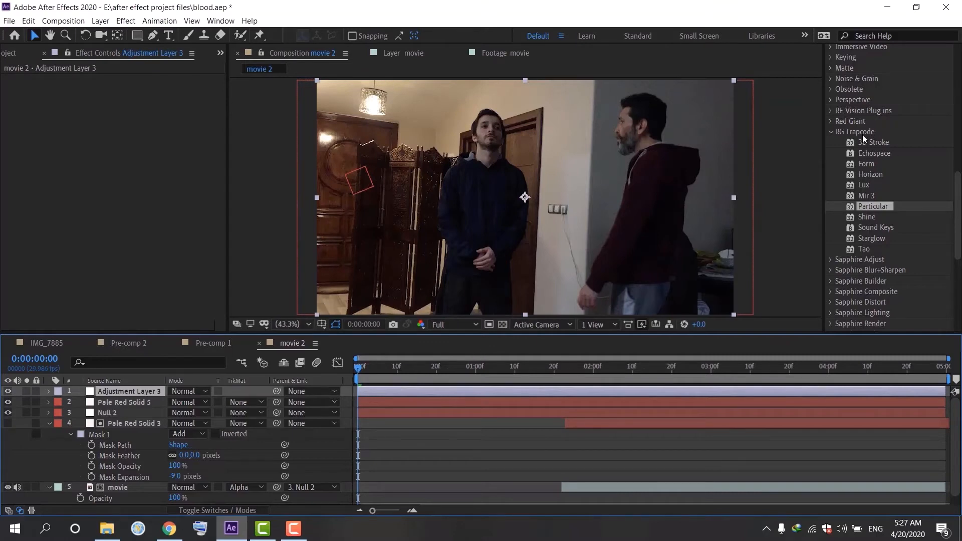
left_click(829, 132)
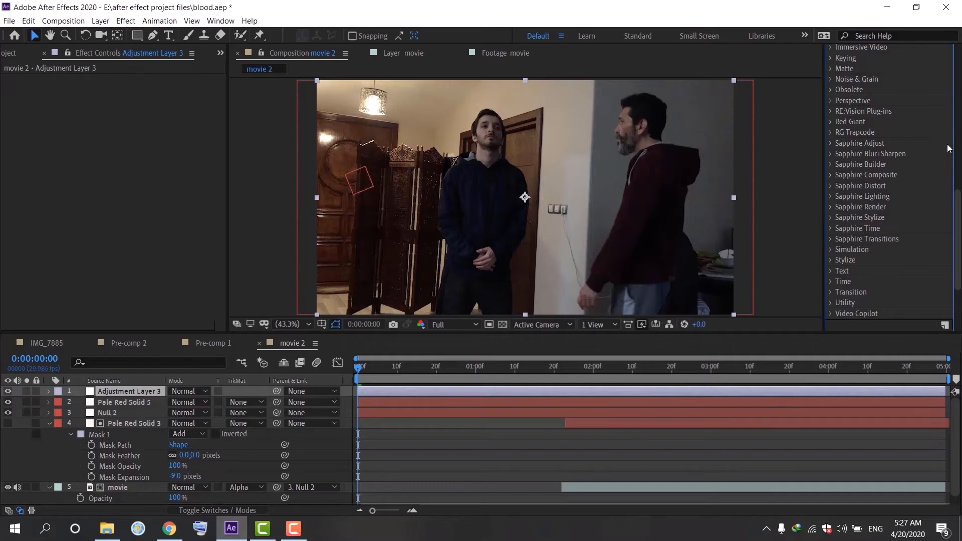
scroll(959, 155, "up", 10)
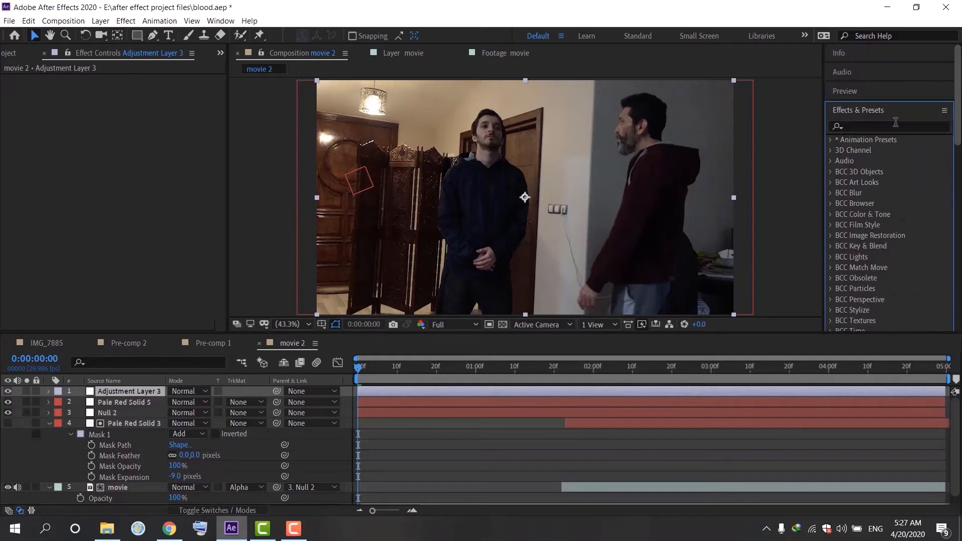
left_click(886, 127)
type("cc ve")
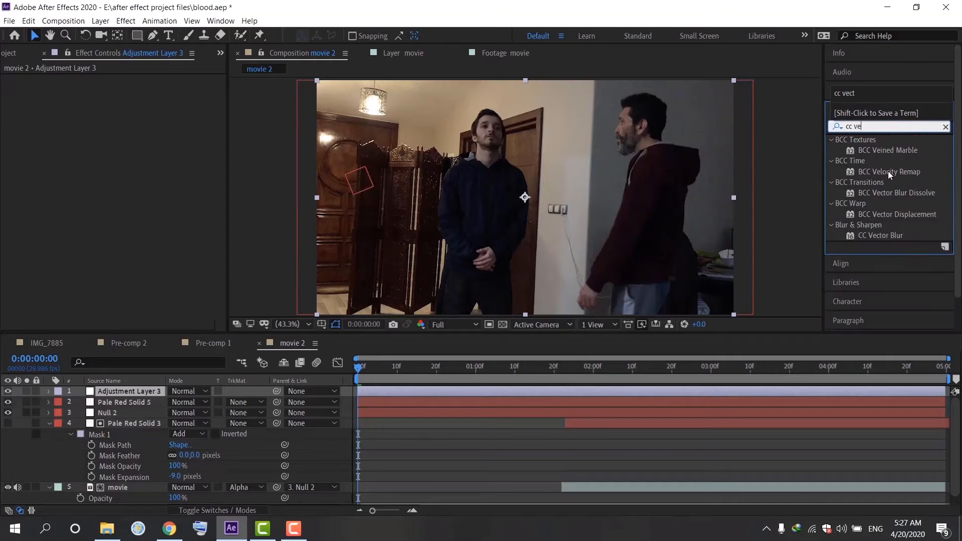
left_click_drag(881, 235, 519, 392)
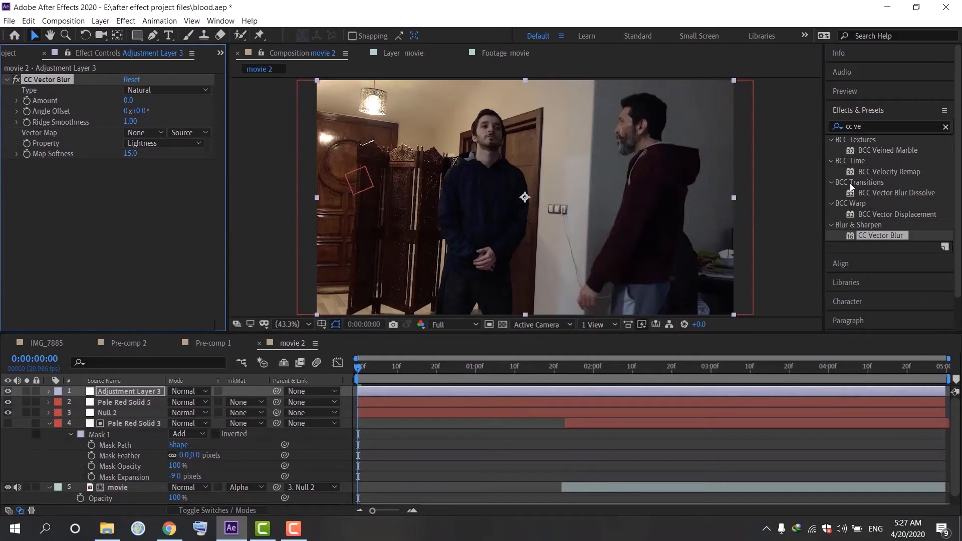
Step: Search the effects for Simple Choker and apply it to the adjustment layer
left_click(945, 127)
left_click(910, 126)
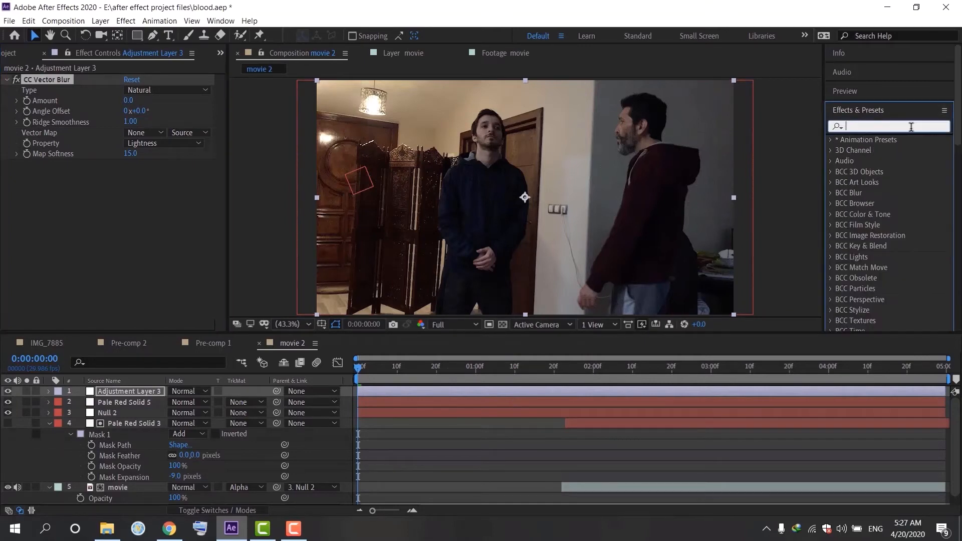
type("simp")
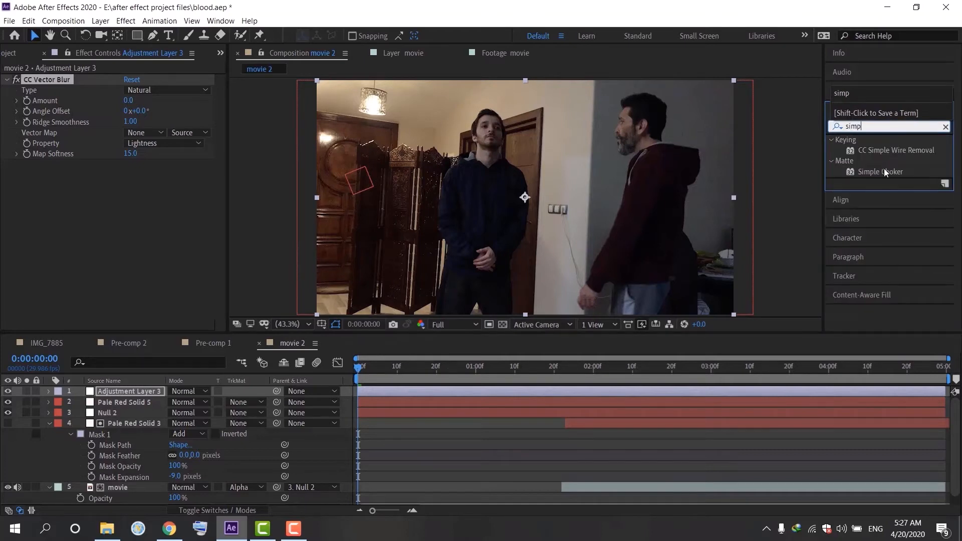
left_click_drag(880, 172, 376, 392)
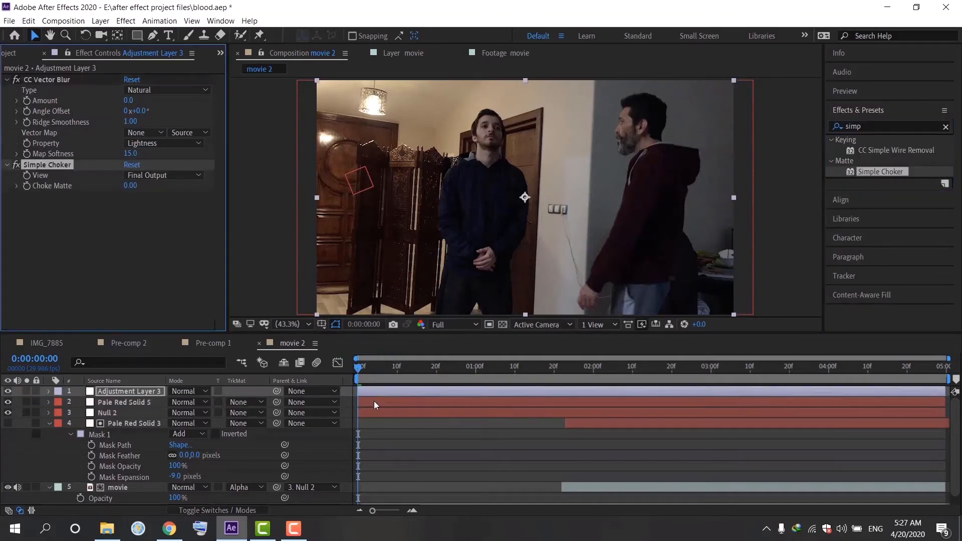
Step: Set the CC Vector Blur amount to 150 and the Simple Choker matte choke to -1
left_click(129, 102)
type("150")
left_click(157, 99)
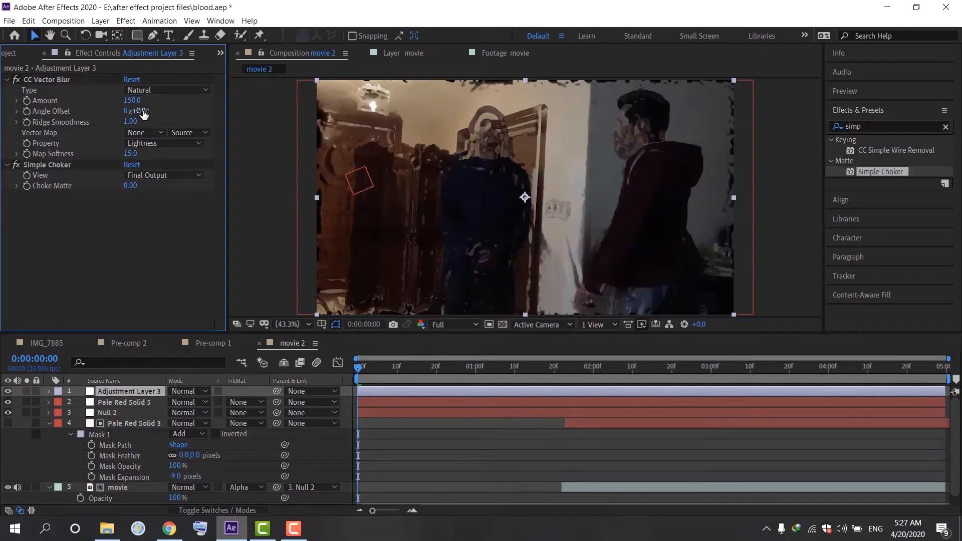
left_click(129, 186)
type("-1")
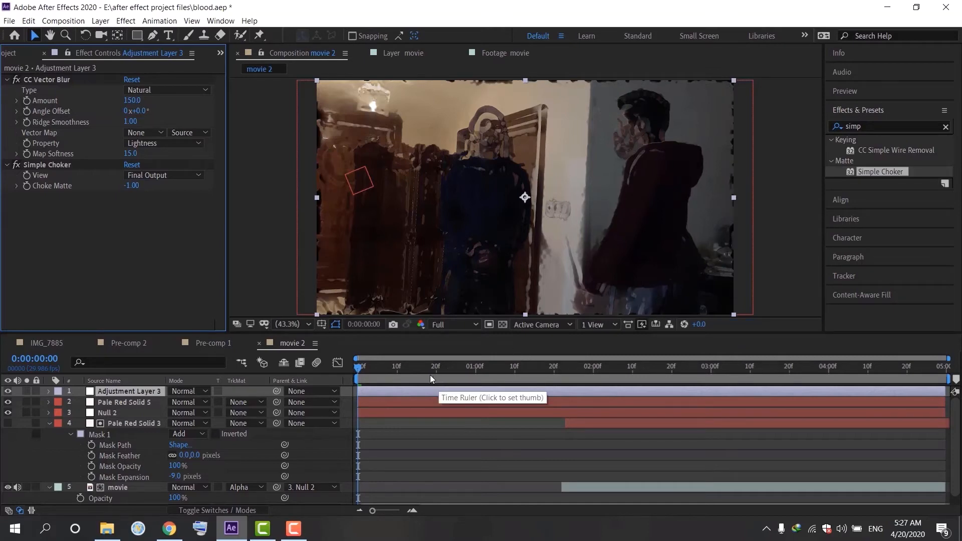
Step: Pre-compose the adjustment layer and the particle solid together into a new composition
key("space")
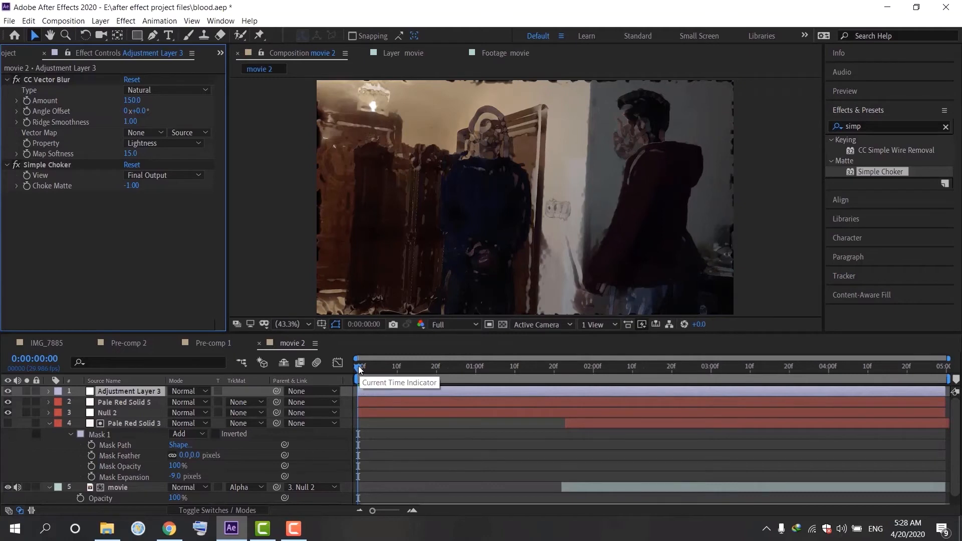
key("space")
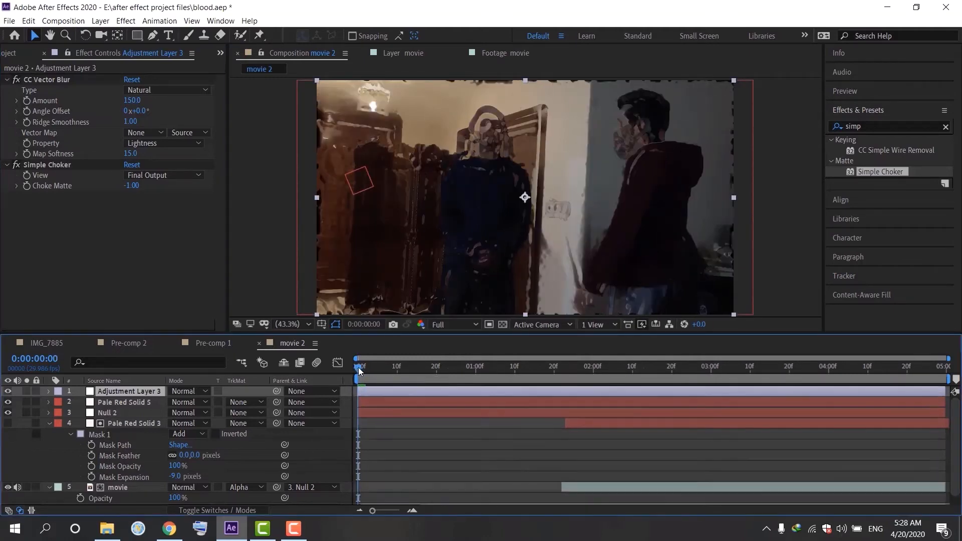
left_click(132, 402)
left_click(132, 389, "ctrl")
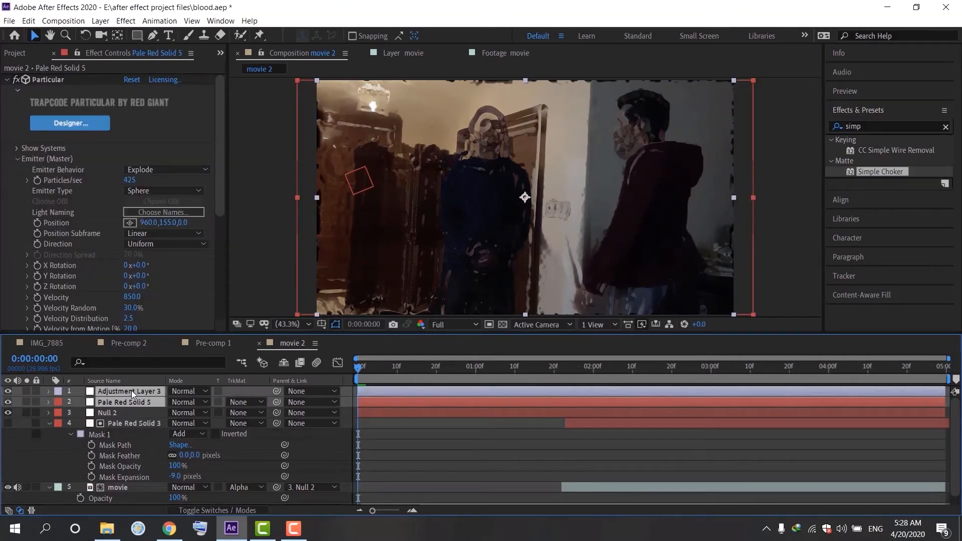
right_click(131, 389)
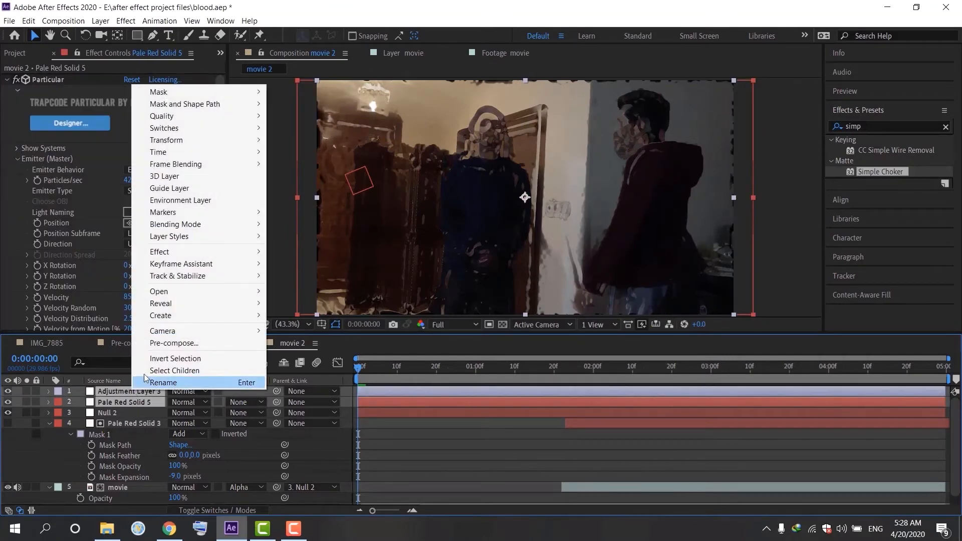
left_click(194, 343)
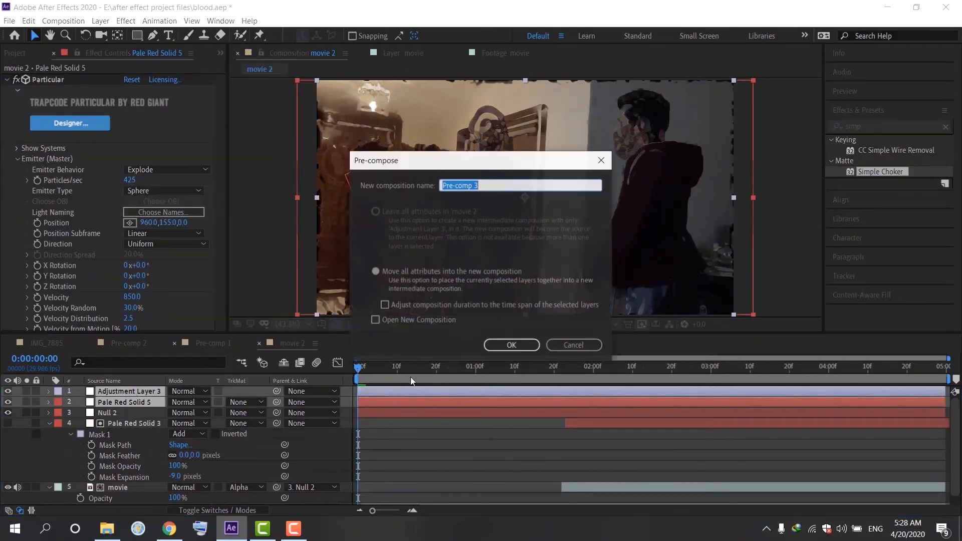
left_click(507, 344)
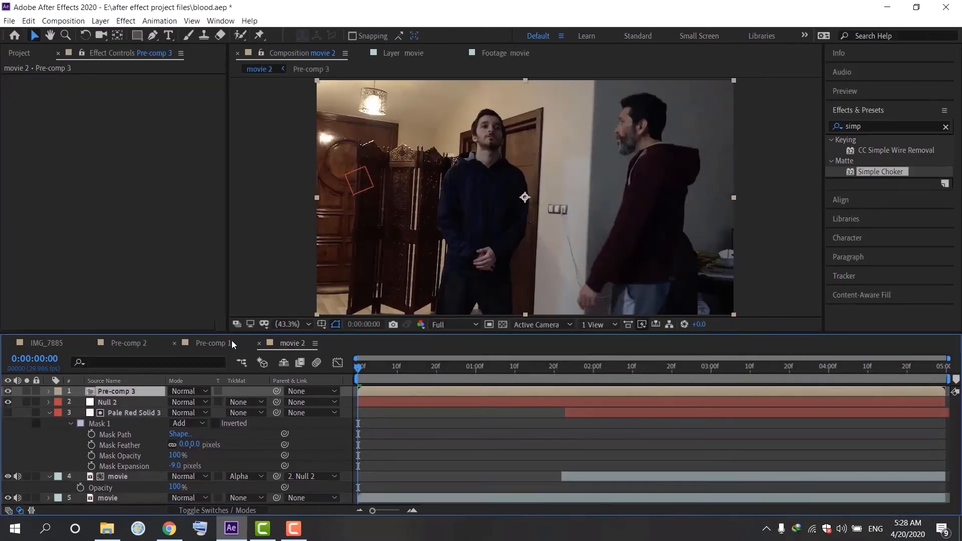
Step: Open the new pre-composition, return to the movie 2 composition and preview it
double_click(106, 393)
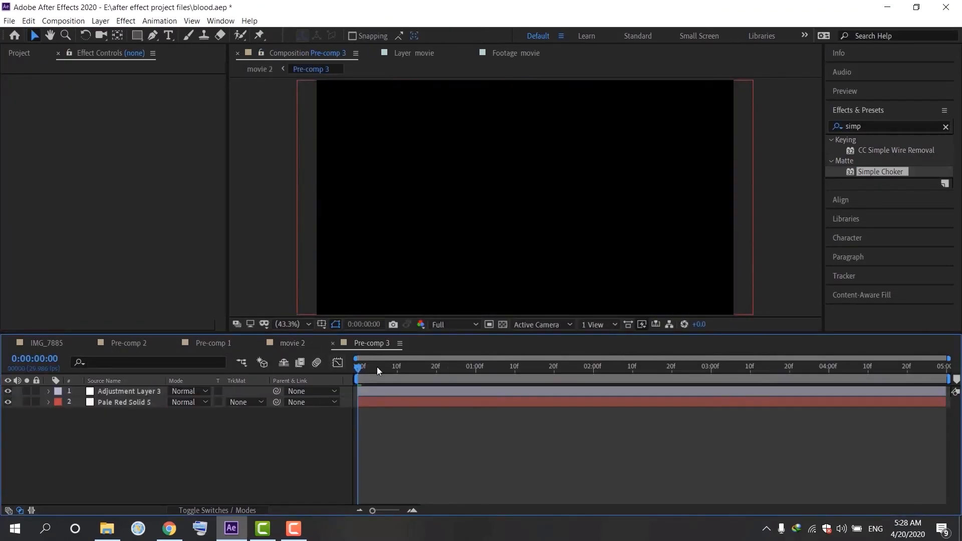
left_click(301, 344)
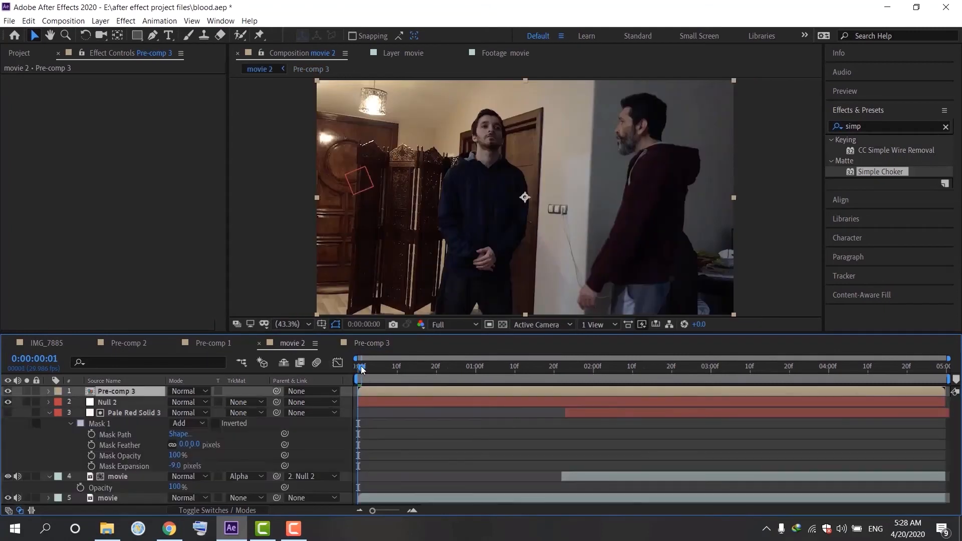
mouse_move(361, 366)
left_mouse_down()
mouse_move(420, 365)
mouse_move(371, 371)
left_mouse_up()
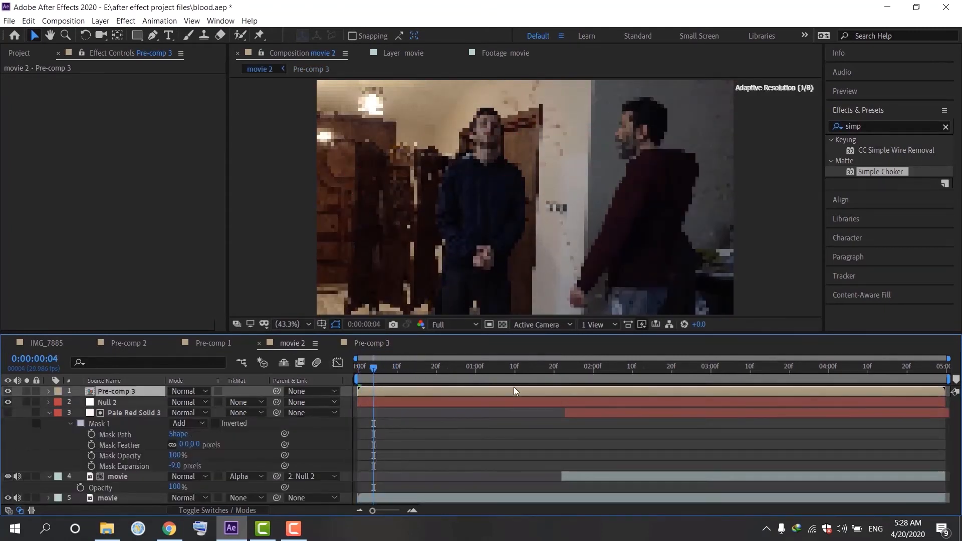
key("space")
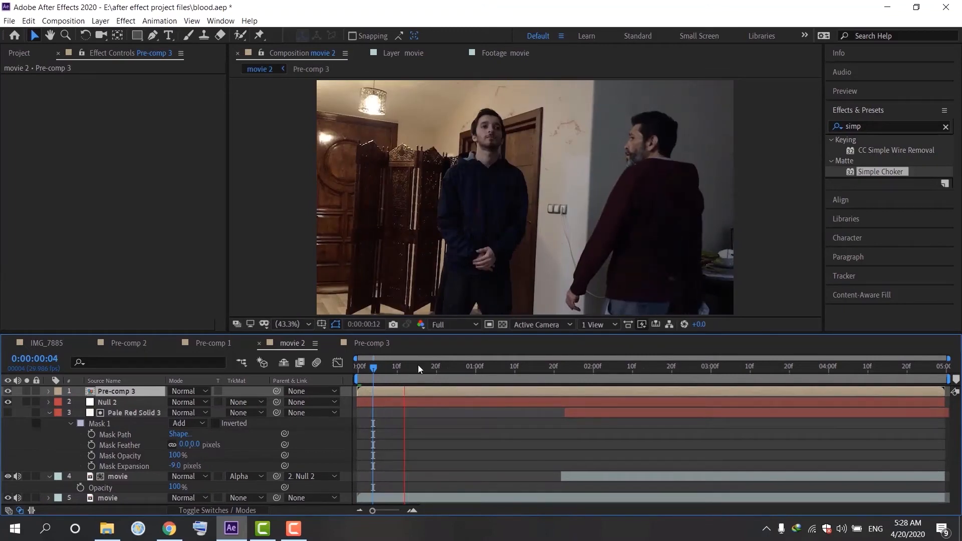
left_click(390, 366)
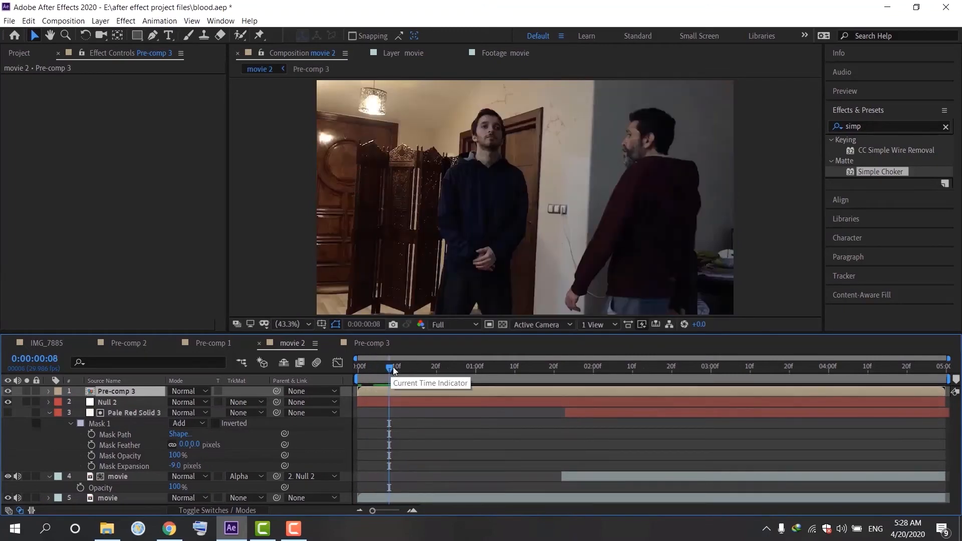
left_click_drag(392, 367, 492, 391)
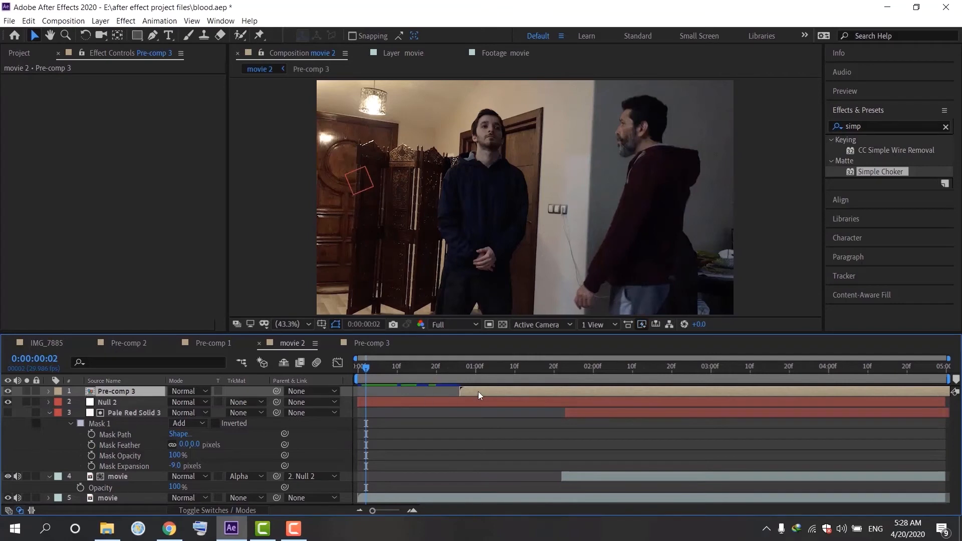
left_click_drag(465, 389, 409, 374)
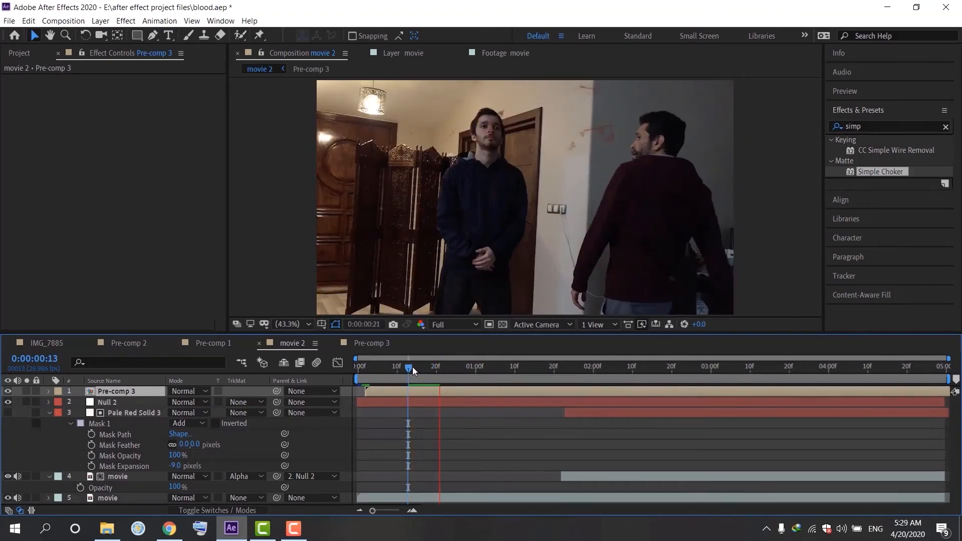
left_click_drag(412, 367, 370, 388)
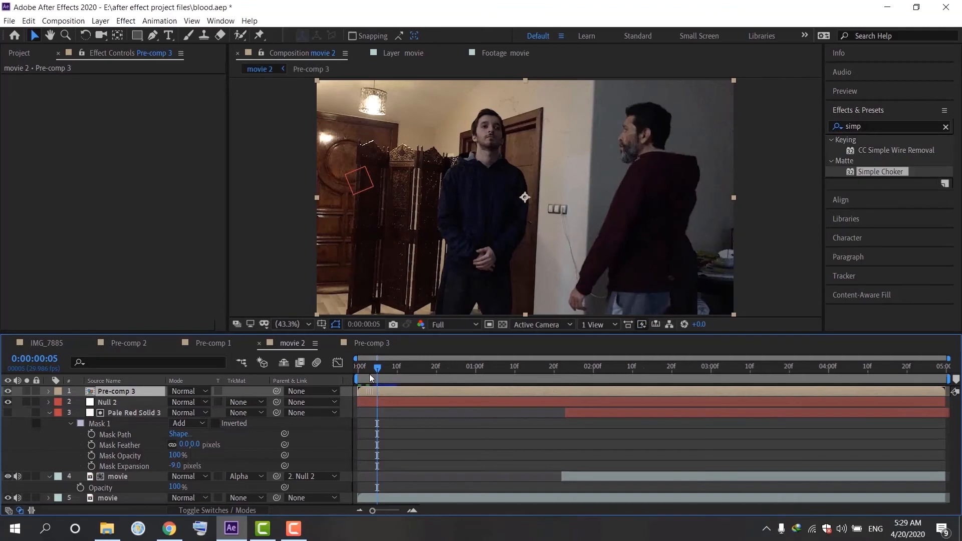
Step: Preview the movie 2 composition from the start
left_click(363, 366)
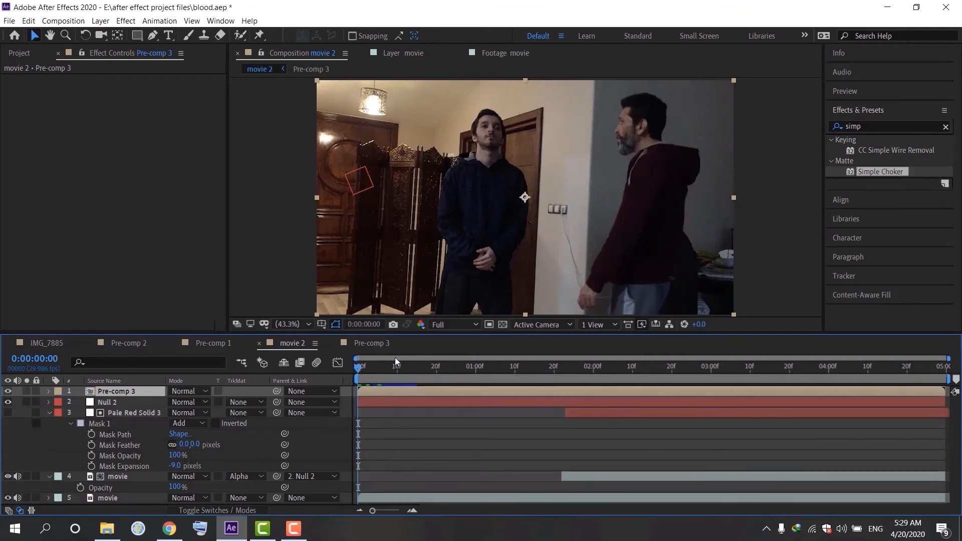
key("space")
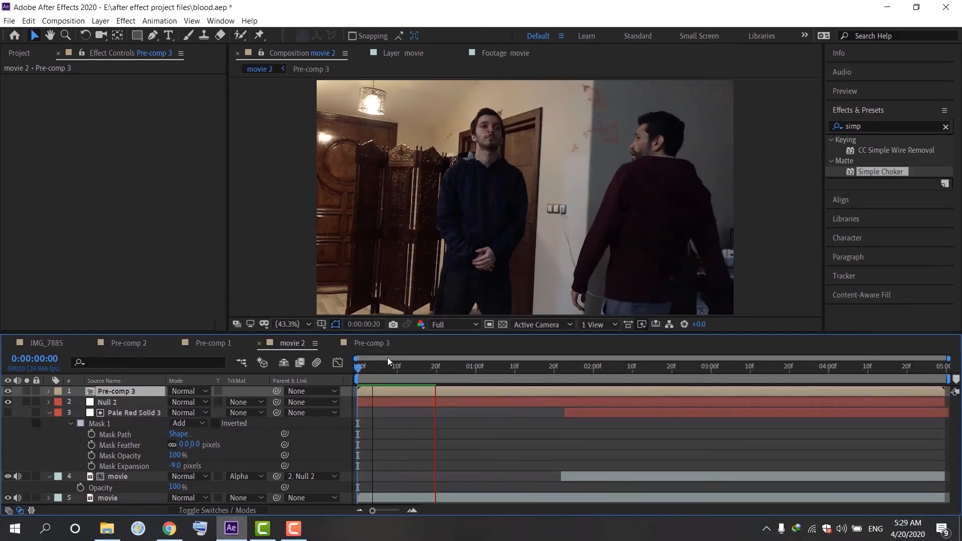
key("space")
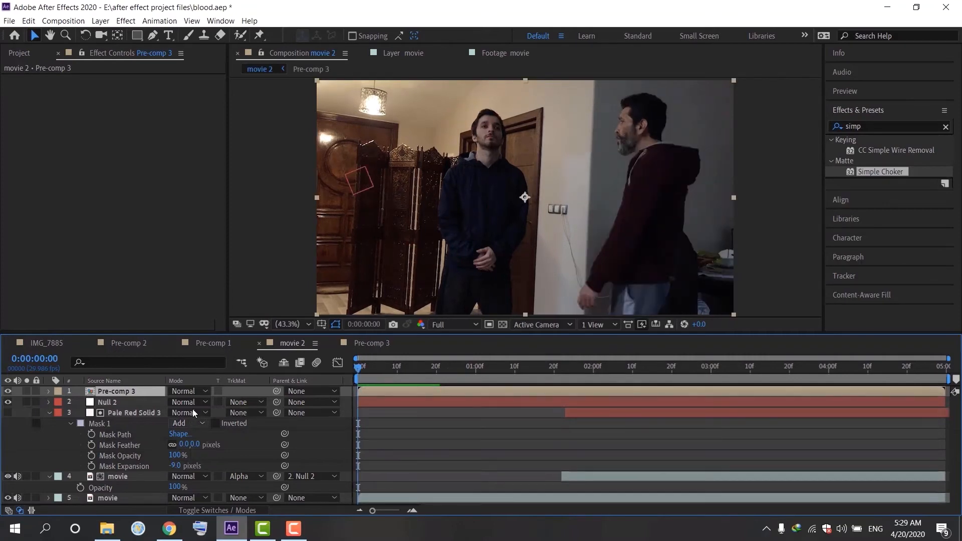
Step: Open the Pre-comp 3 composition and preview the particle burst
left_click(353, 340)
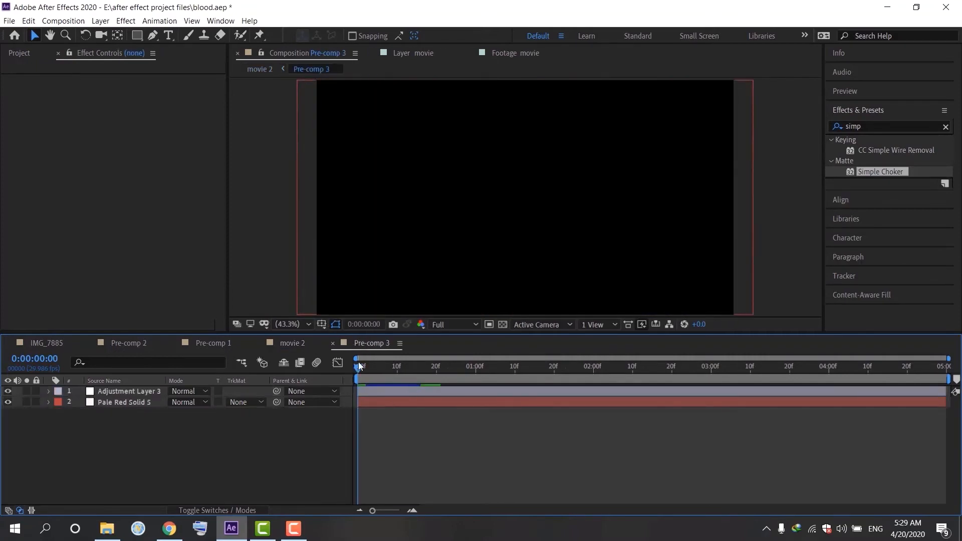
mouse_move(357, 367)
left_mouse_down()
mouse_move(472, 372)
mouse_move(354, 383)
left_mouse_up()
key("space")
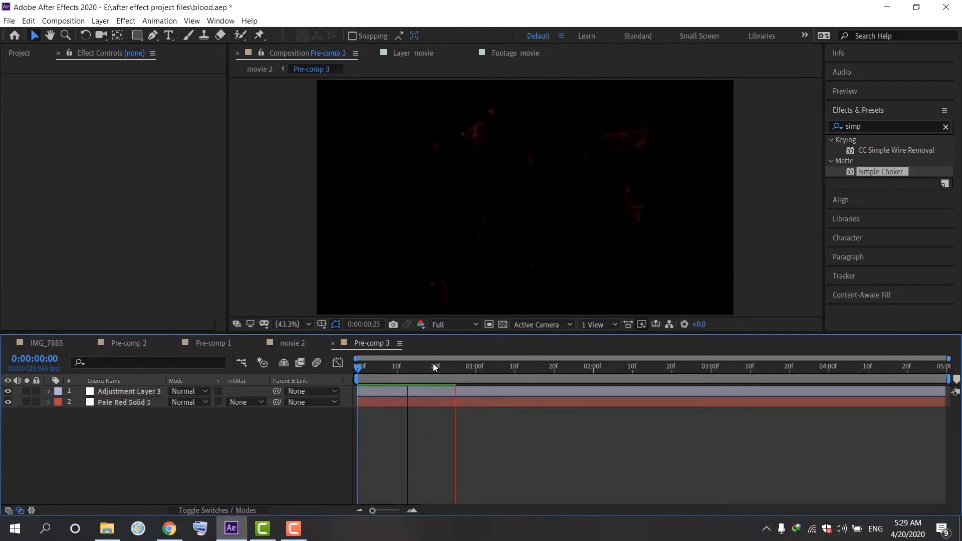
left_click_drag(477, 373, 377, 384)
Step: Set the Particular emitter velocity on the particle solid to 370
left_click(153, 389)
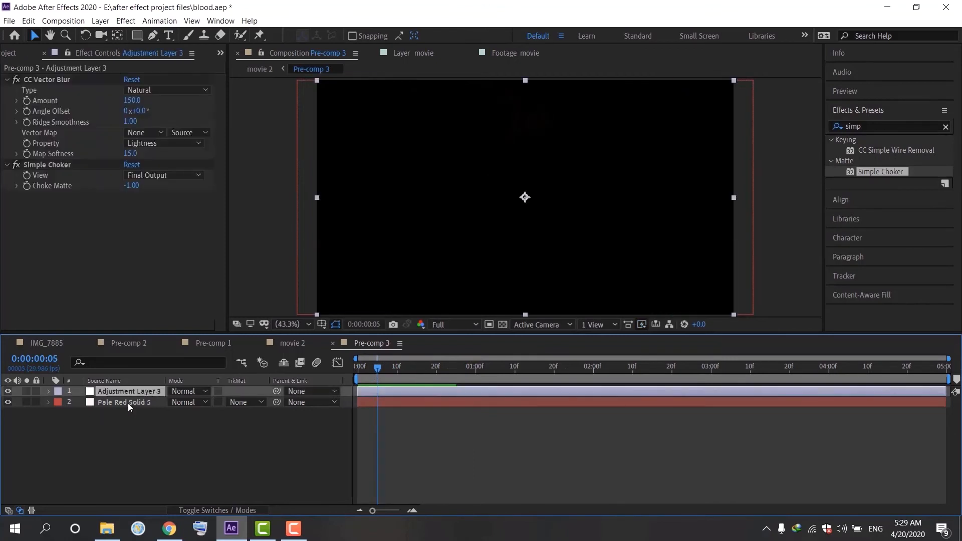
left_click(126, 404)
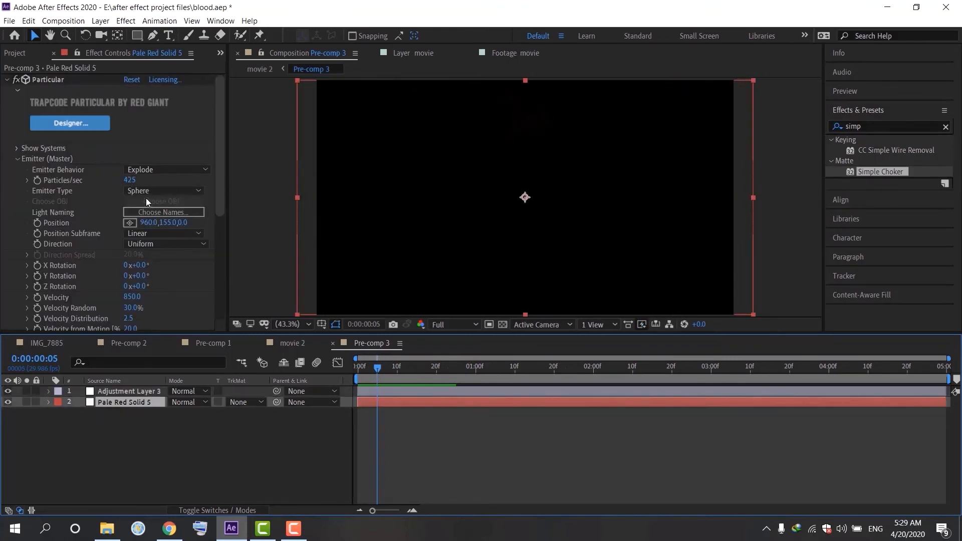
left_click_drag(217, 197, 214, 234)
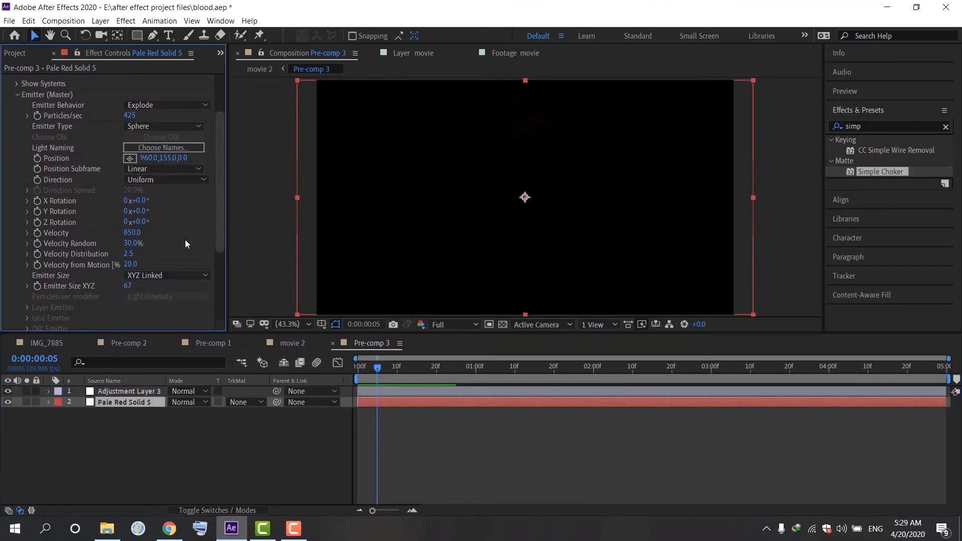
left_click_drag(133, 232, 134, 265)
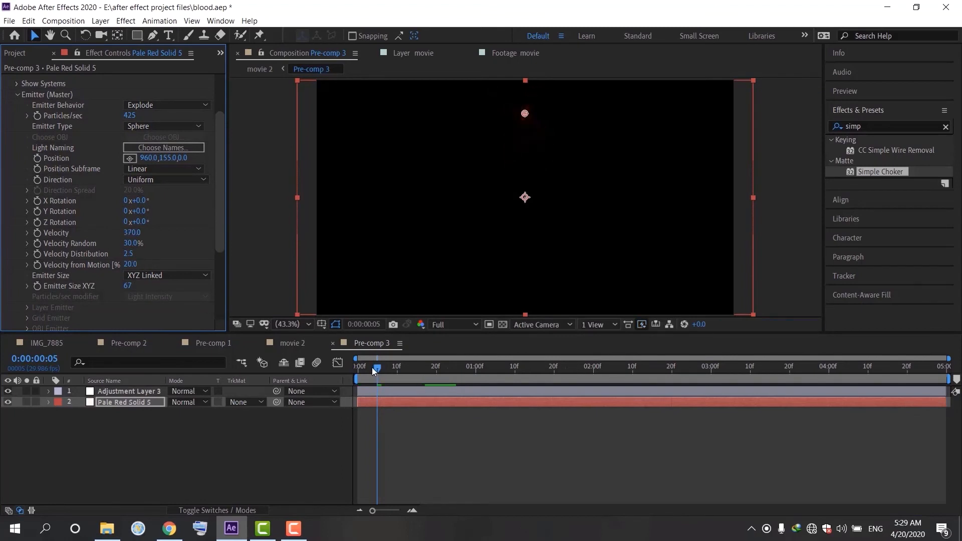
Step: Preview the particle burst in Pre-comp 3 from the start
left_click_drag(377, 370, 357, 379)
key("space")
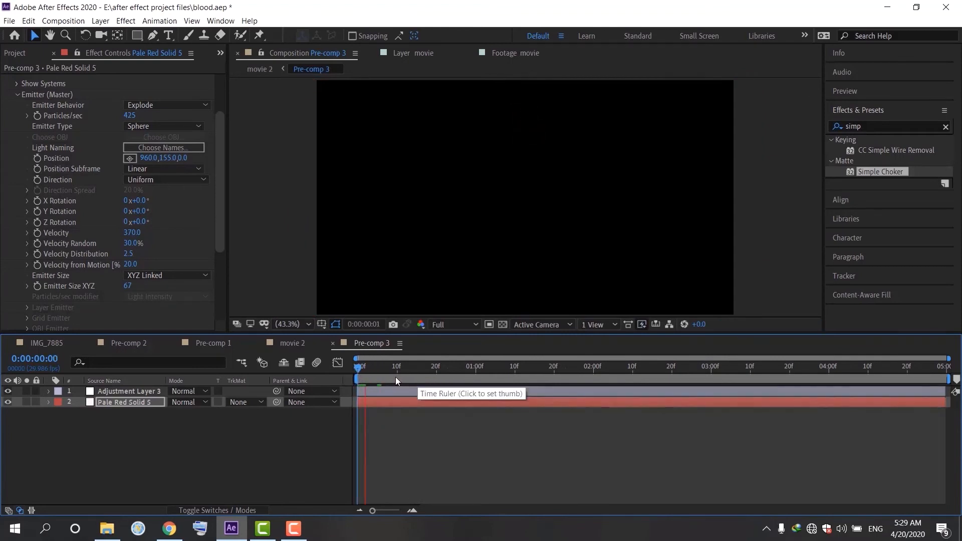
left_click_drag(361, 368, 403, 383)
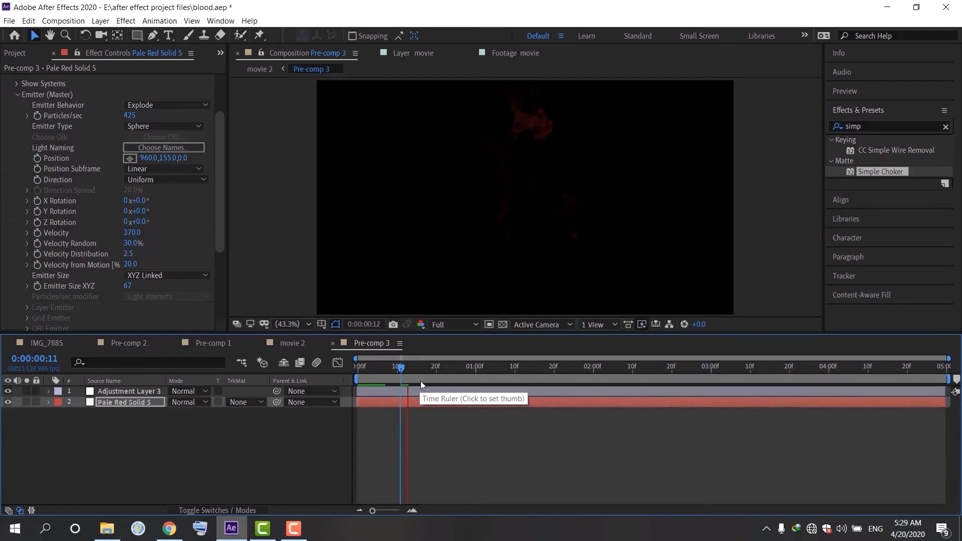
key("Page_Up")
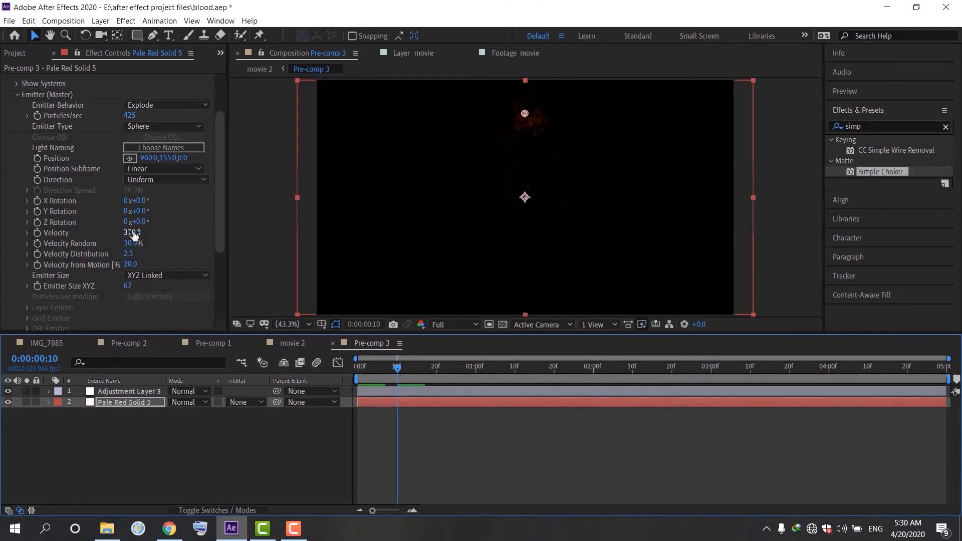
Step: Raise the Particular emitter velocity to 740 and preview the burst from the start
left_click_drag(133, 233, 140, 216)
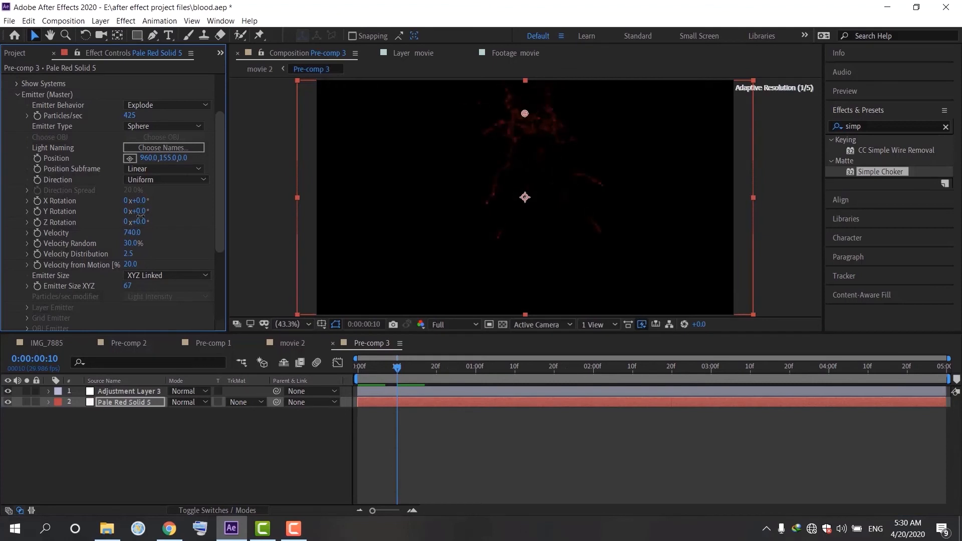
left_click_drag(396, 367, 350, 374)
left_click(361, 371)
key("space")
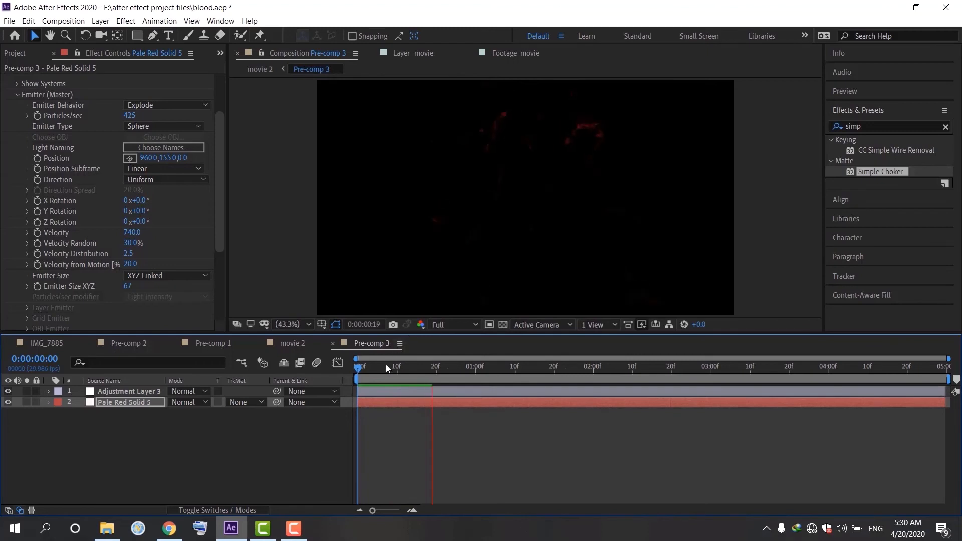
left_click_drag(389, 365, 340, 375)
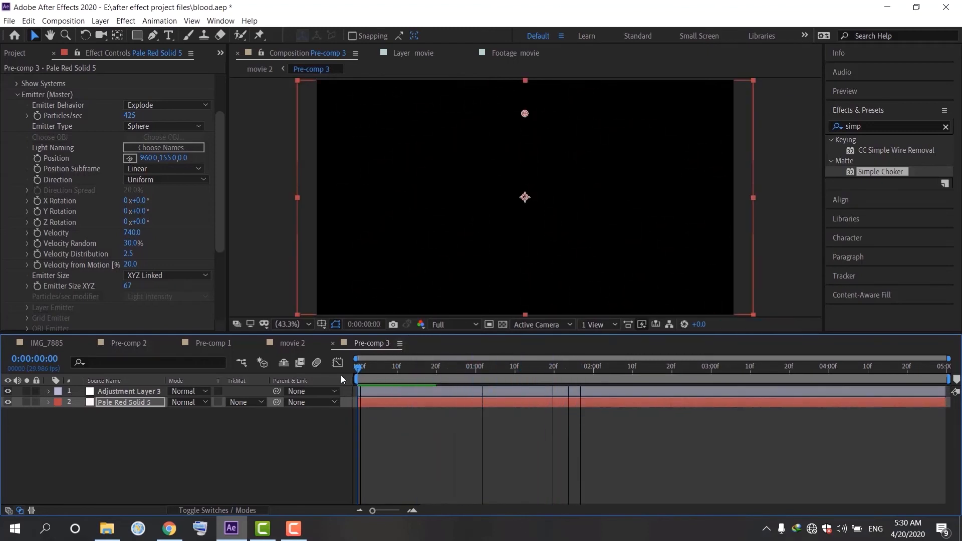
key("space")
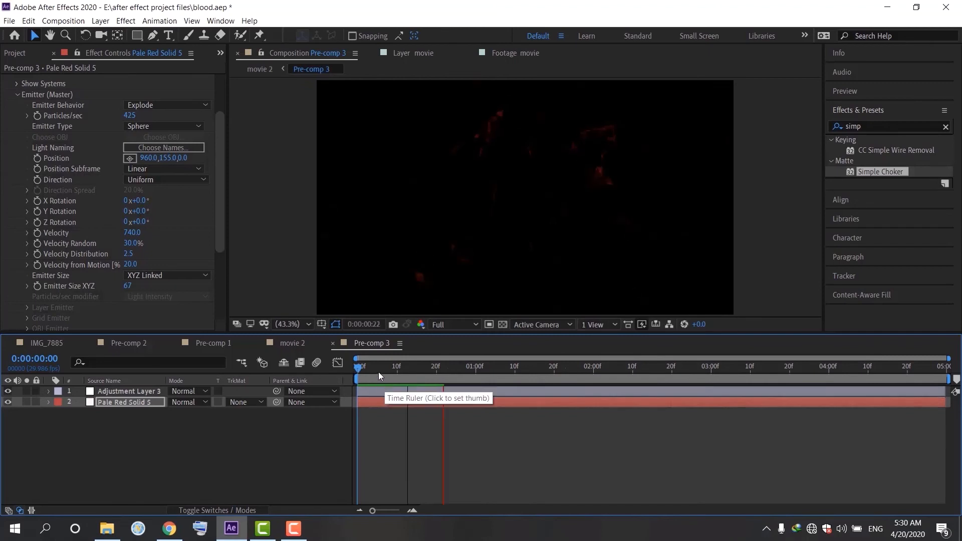
Step: Set the emitter velocity to 210 with the time indicator back at the start
left_click(372, 369)
left_click_drag(372, 370, 351, 375)
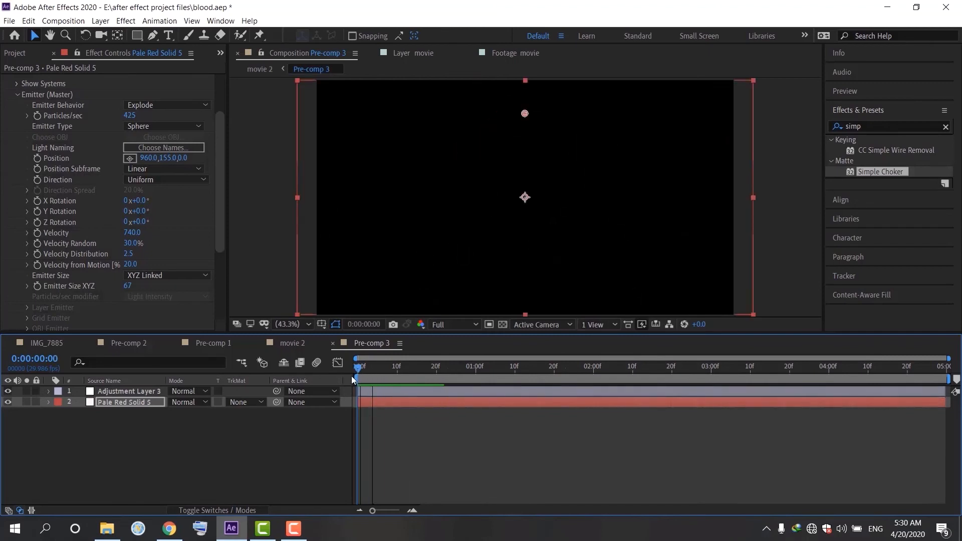
left_click(132, 233)
type("210")
key("Return")
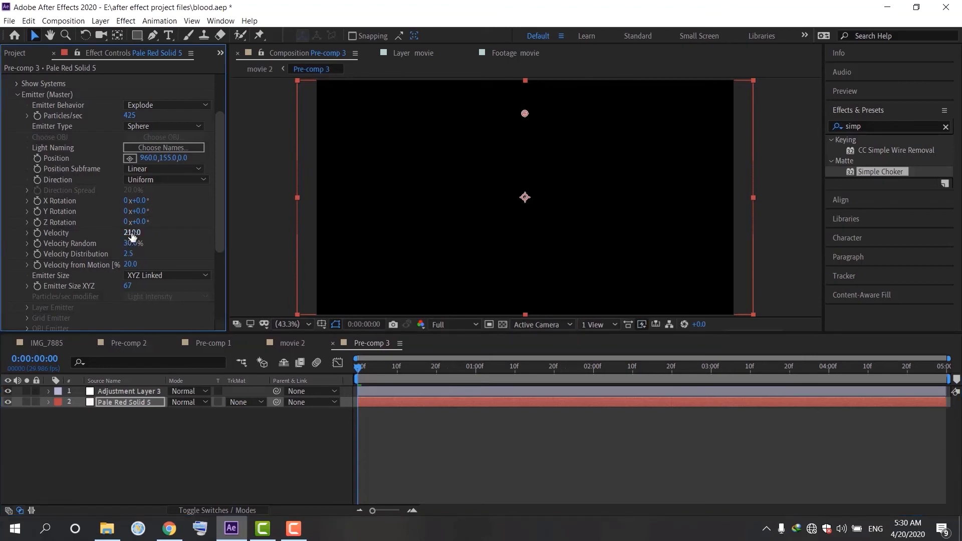
Step: Set the emitter velocity to 500 and preview the burst from the start
left_click(132, 233)
type("500")
key("Return")
left_click(362, 367)
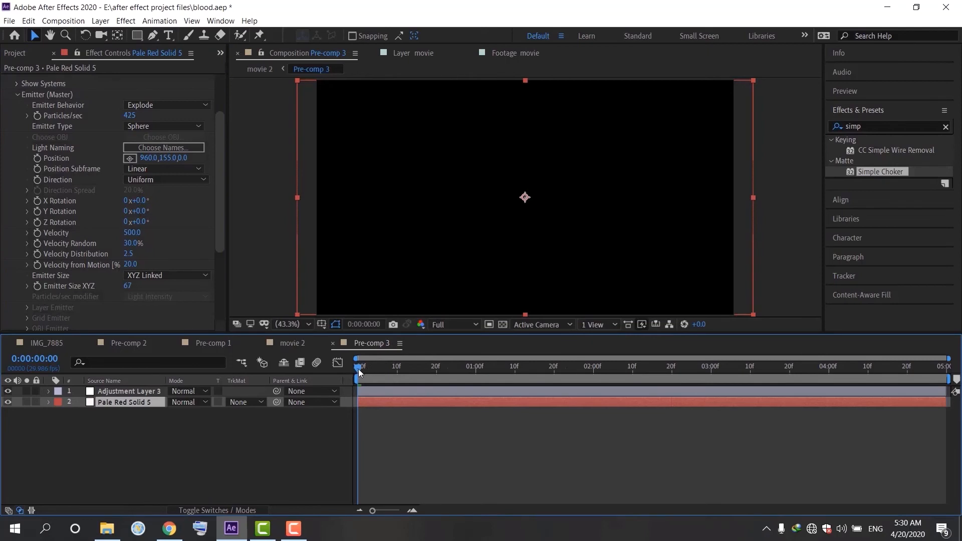
left_click_drag(358, 369, 377, 398)
key("space")
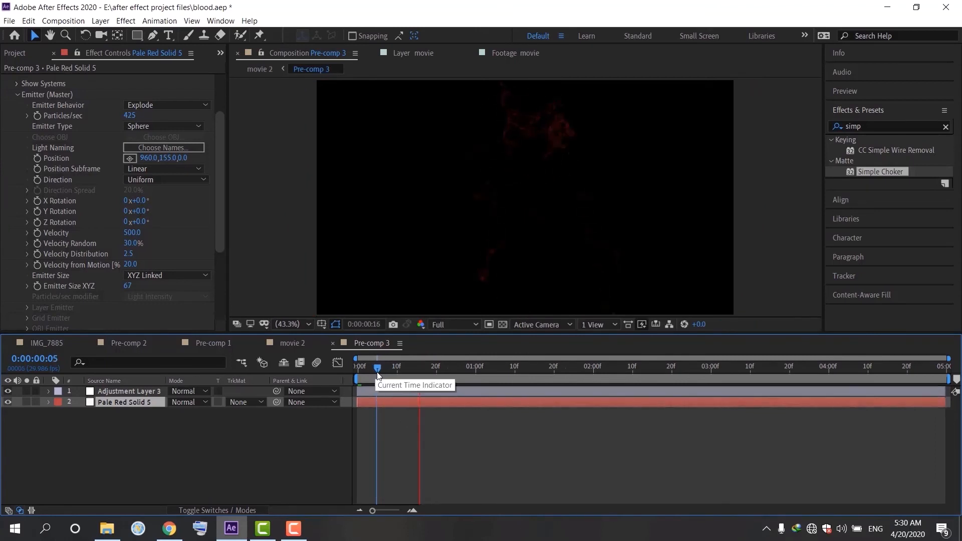
key("space")
Step: Open the Emitter (Master) group and set Particles/sec to 600
left_click(17, 94)
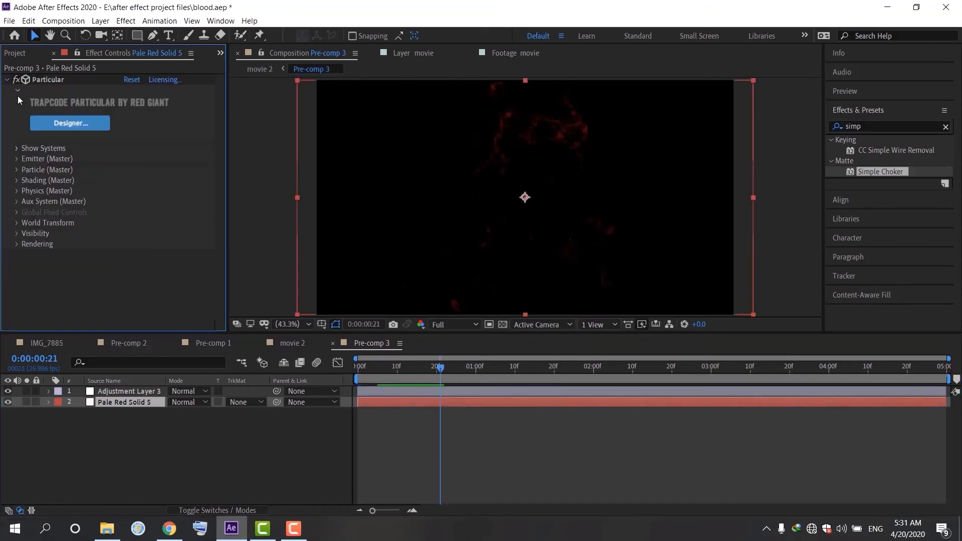
left_click(17, 170)
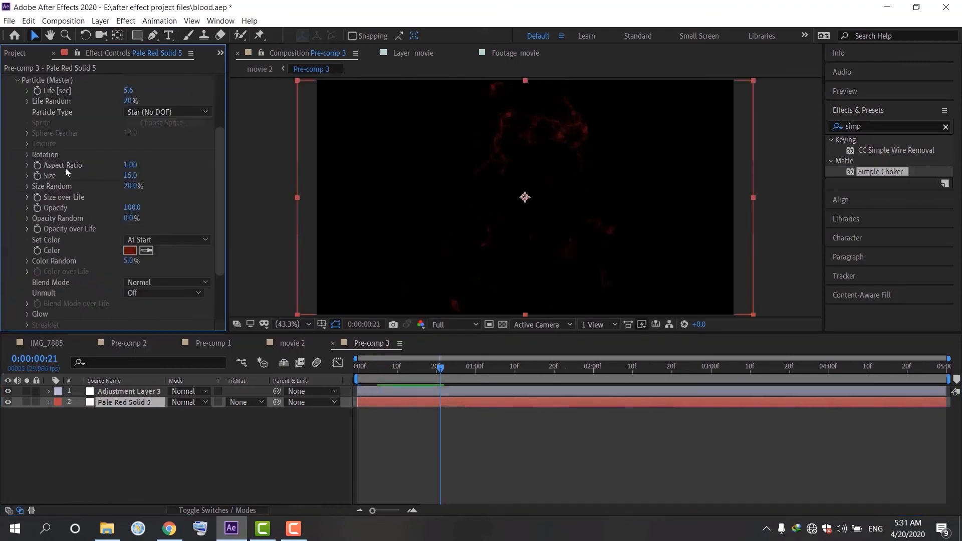
left_click(17, 79)
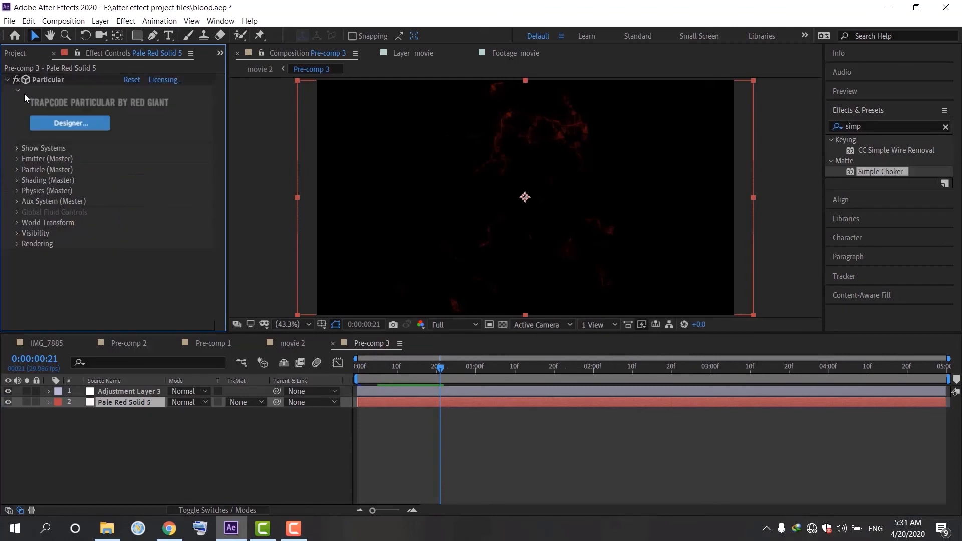
left_click(17, 158)
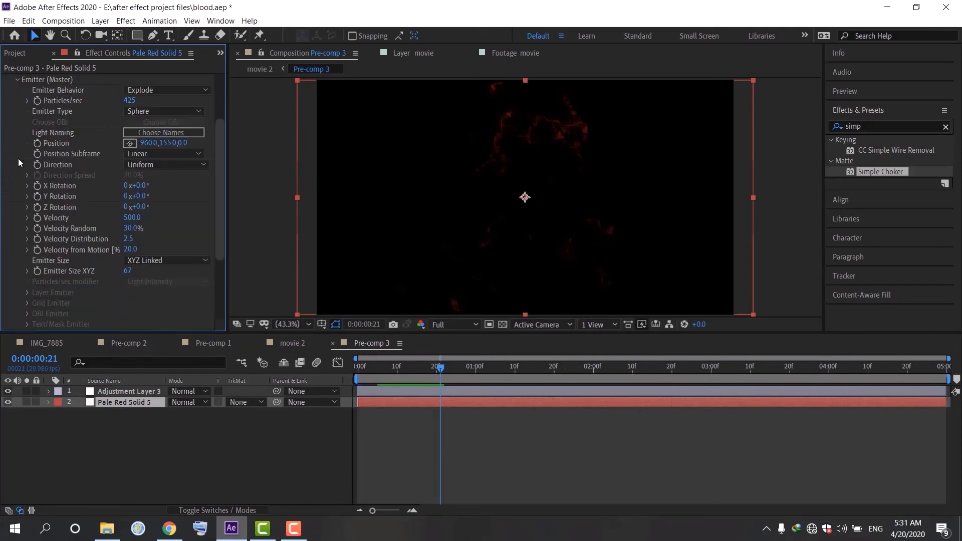
left_click(130, 101)
type("600")
key("Return")
Step: Preview the particle burst in Pre-comp 3 several times from the start
left_click_drag(433, 376, 375, 392)
key("space")
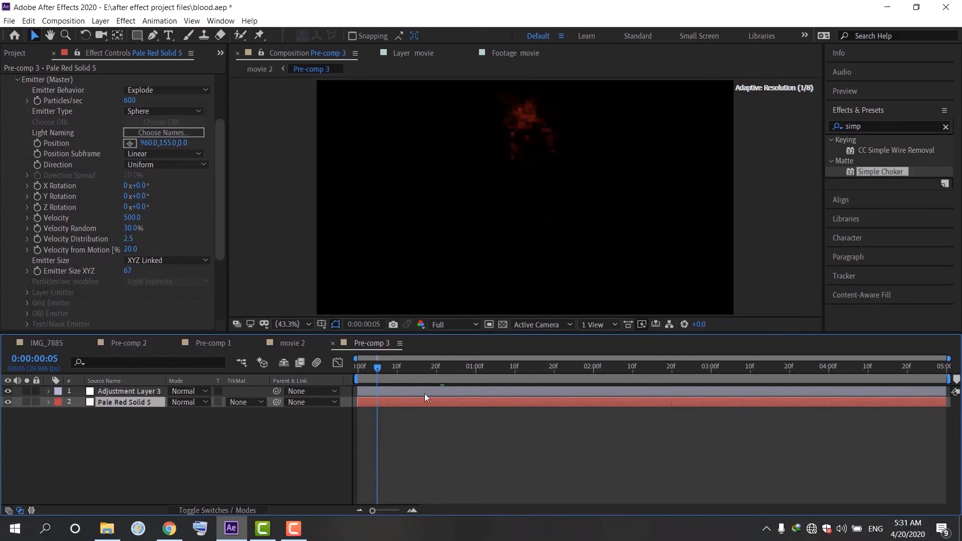
left_click(368, 366)
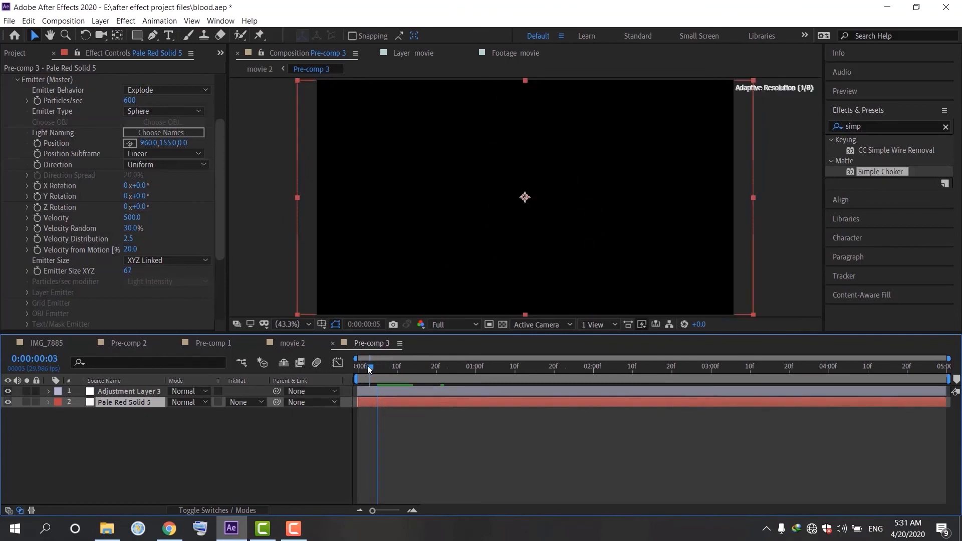
key("space")
key("space")
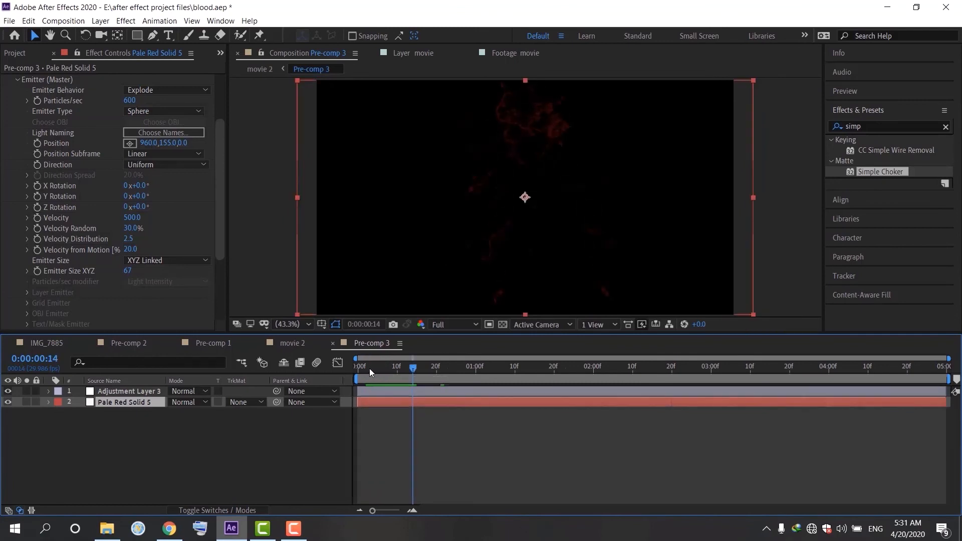
left_click_drag(368, 368, 357, 368)
key("space")
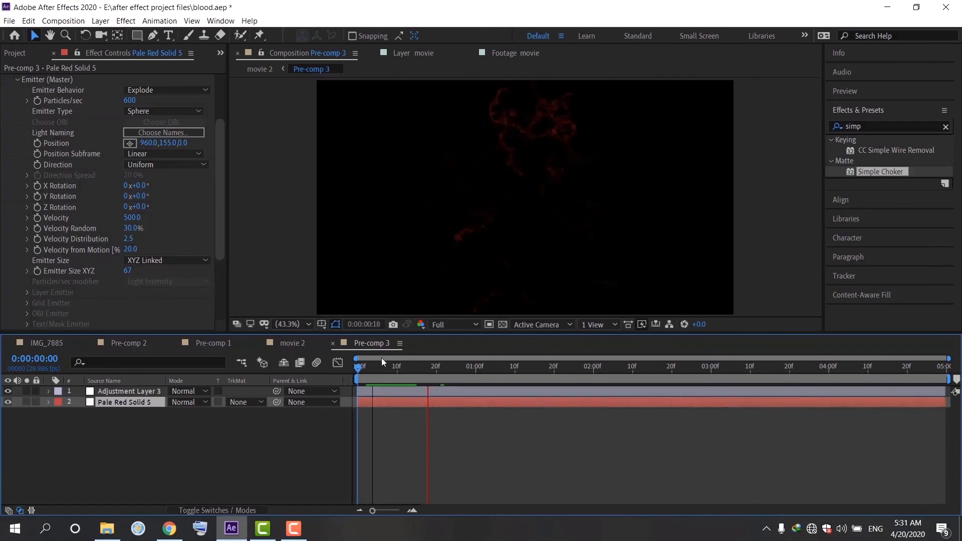
key("space")
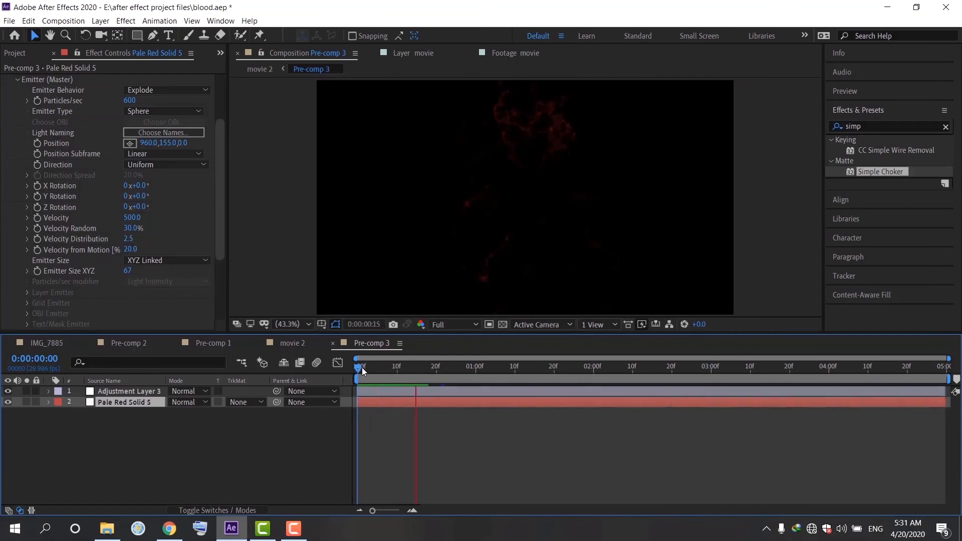
left_click(359, 367)
key("space")
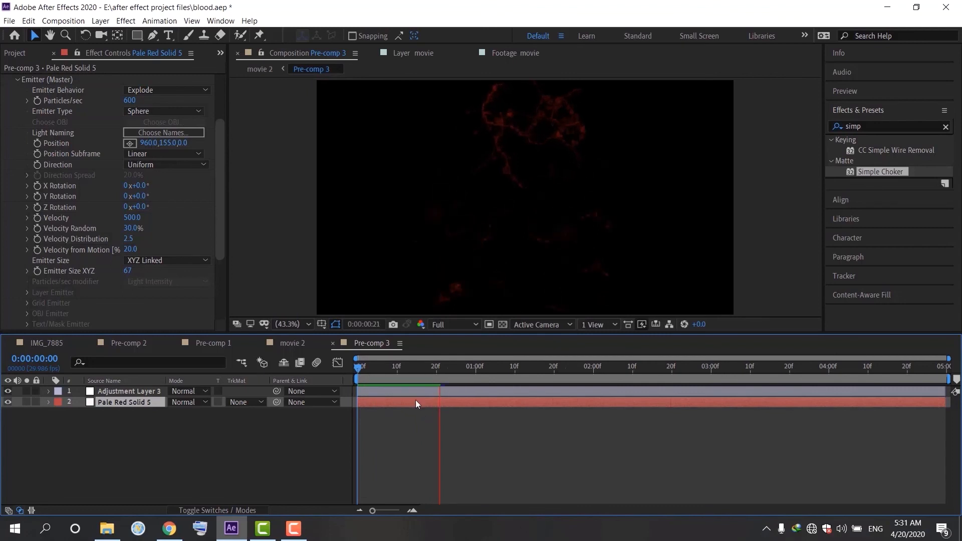
left_click_drag(379, 371, 372, 404)
left_click_drag(376, 394, 359, 410)
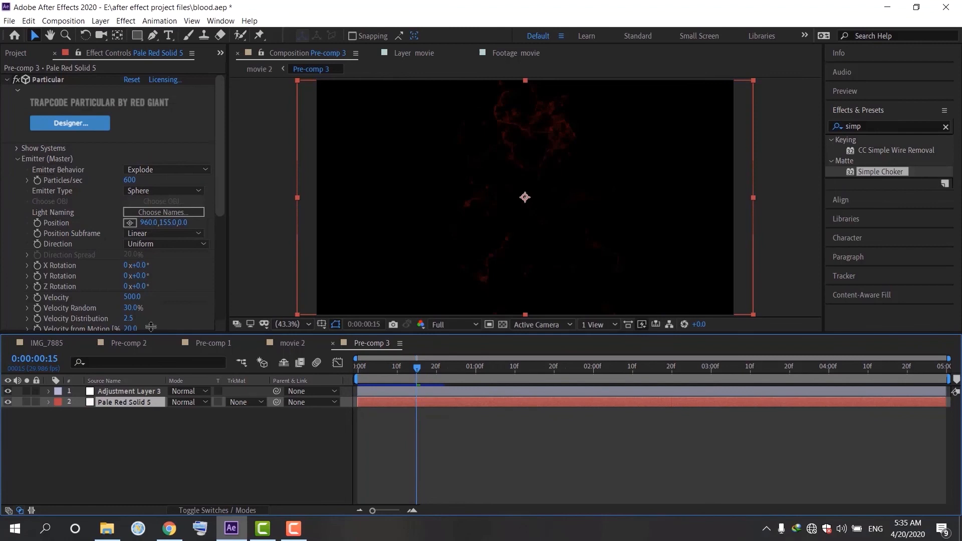
Step: Set the emitter velocity to 300 and preview the burst from the start
left_click(133, 297)
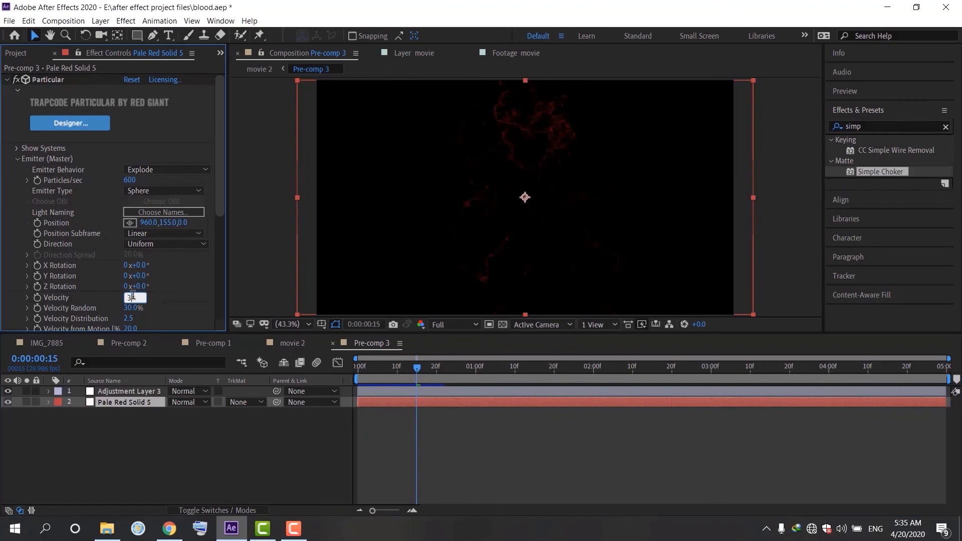
type("300")
key("Return")
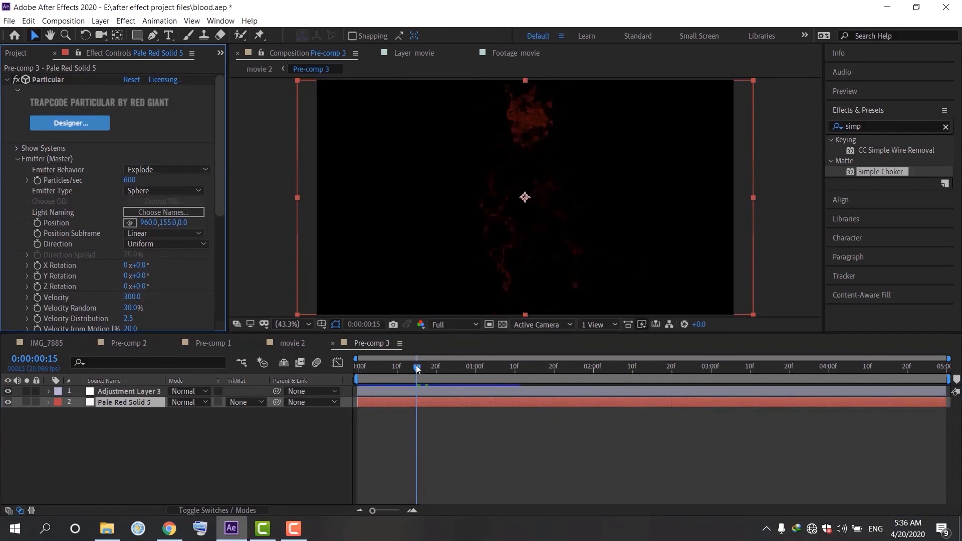
left_click_drag(417, 368, 350, 377)
key("space")
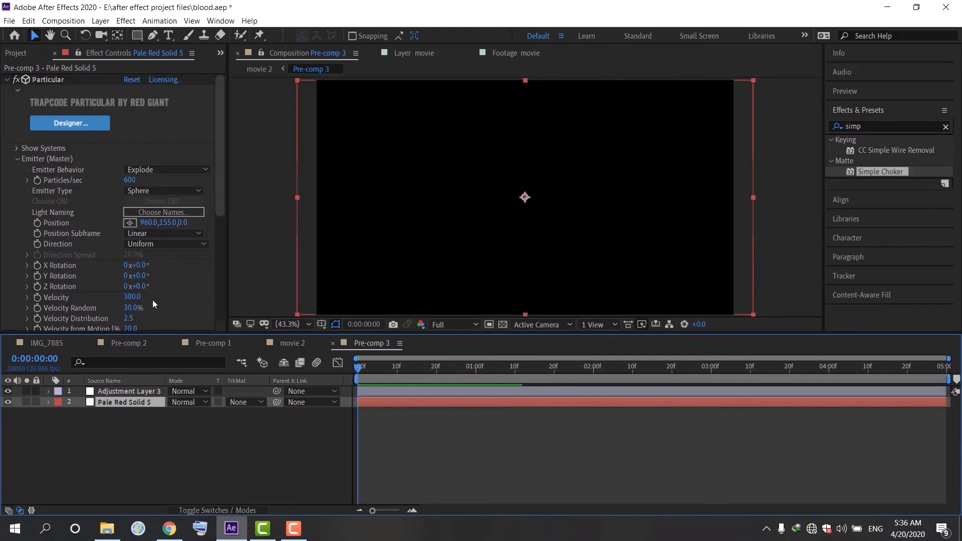
Step: Set the emitter's Particles/sec to 700
left_click(130, 180)
type("700")
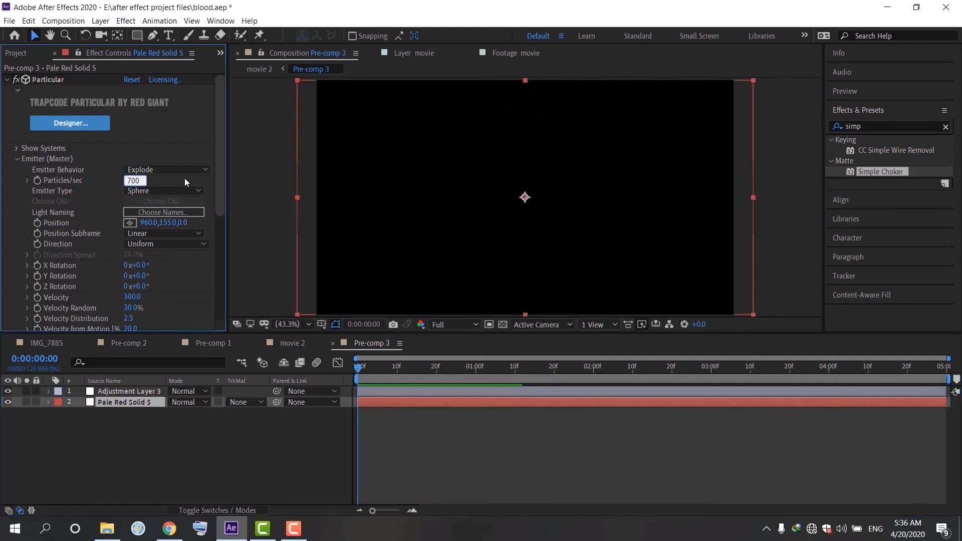
key("Return")
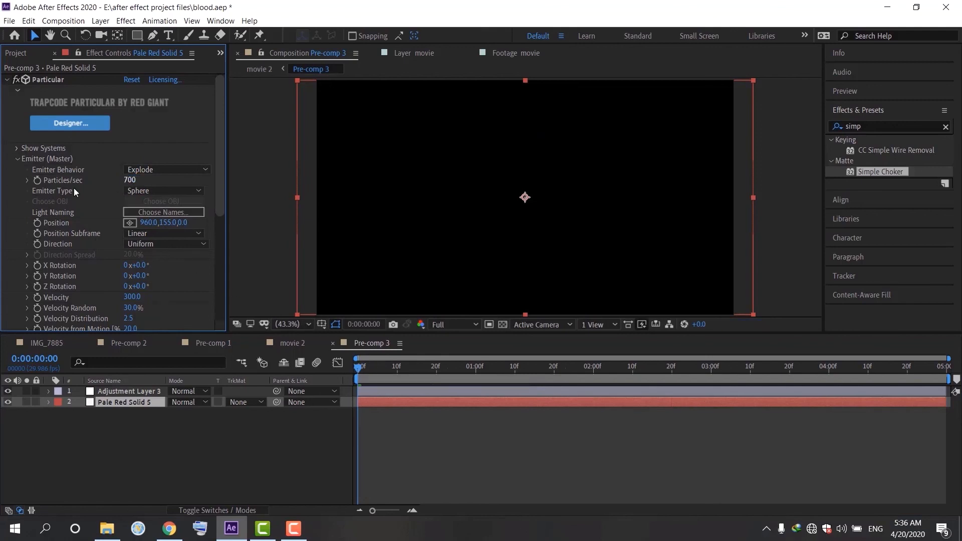
Step: Switch to the movie 2 composition and scrub through the timeline to check the blood effect
left_click(303, 349)
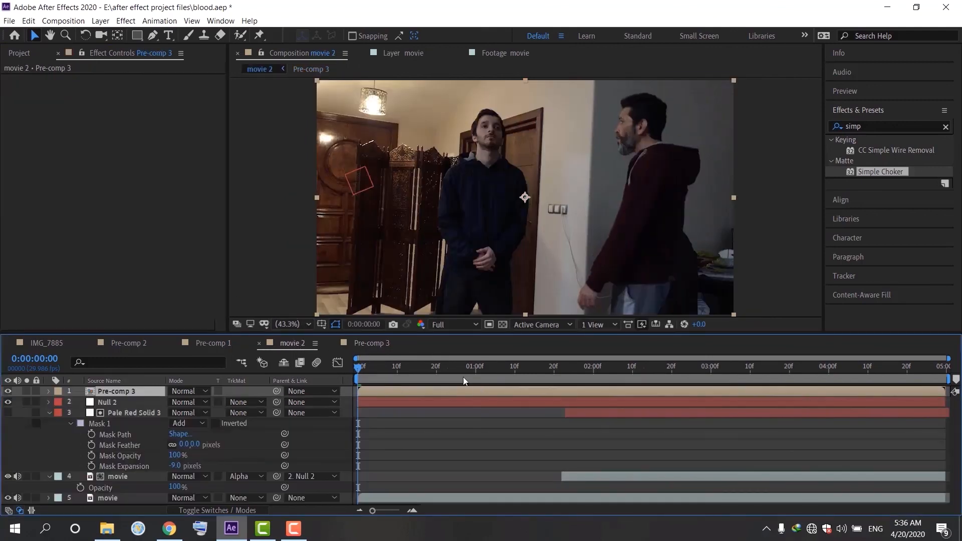
left_click_drag(359, 367, 537, 378)
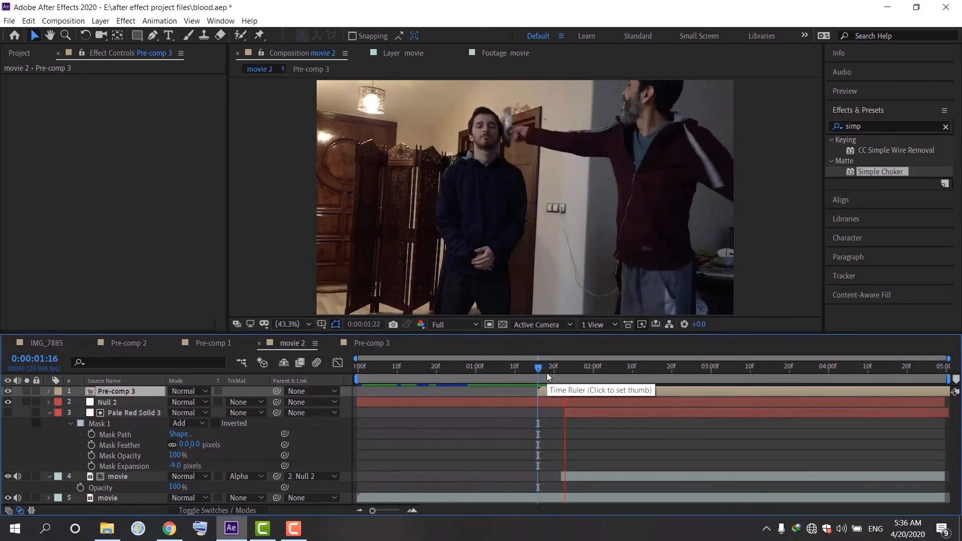
left_click_drag(541, 366, 590, 392)
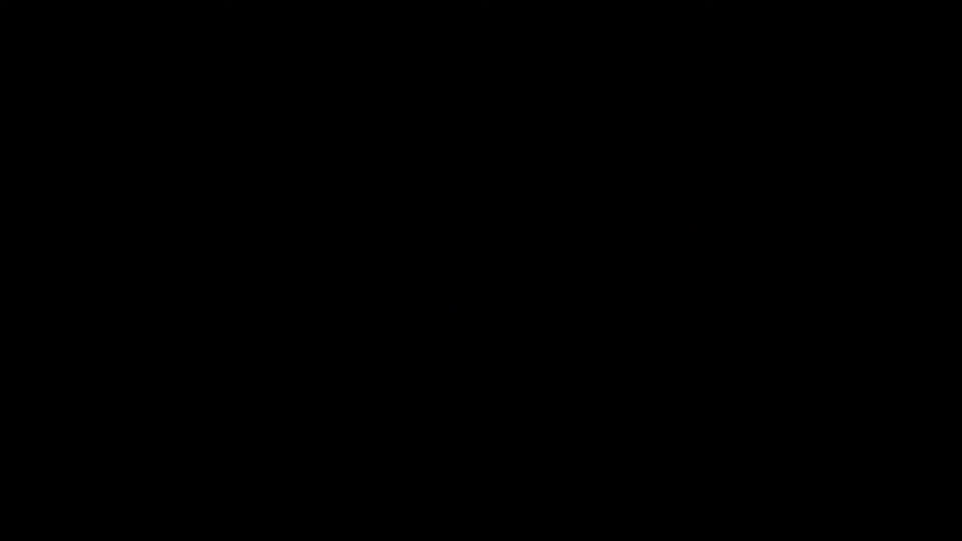